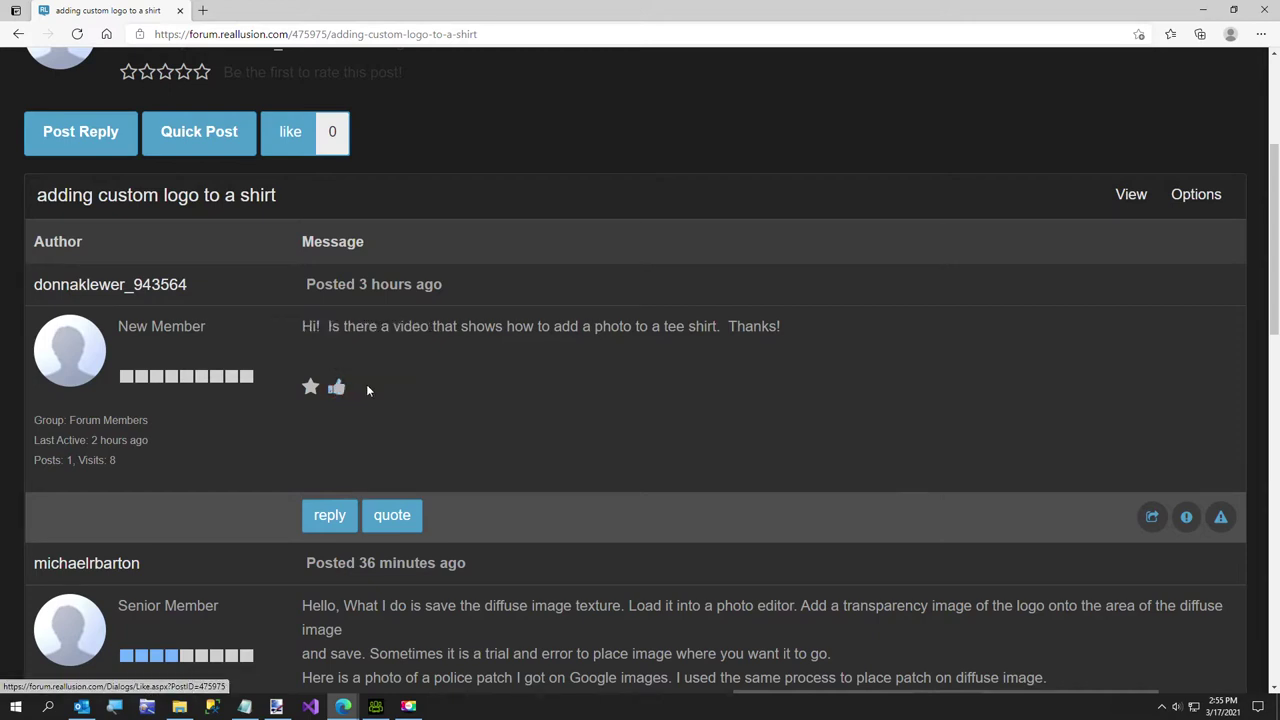
Step: Inspect the character's black shirt in Character Creator 3
key(alt+Tab)
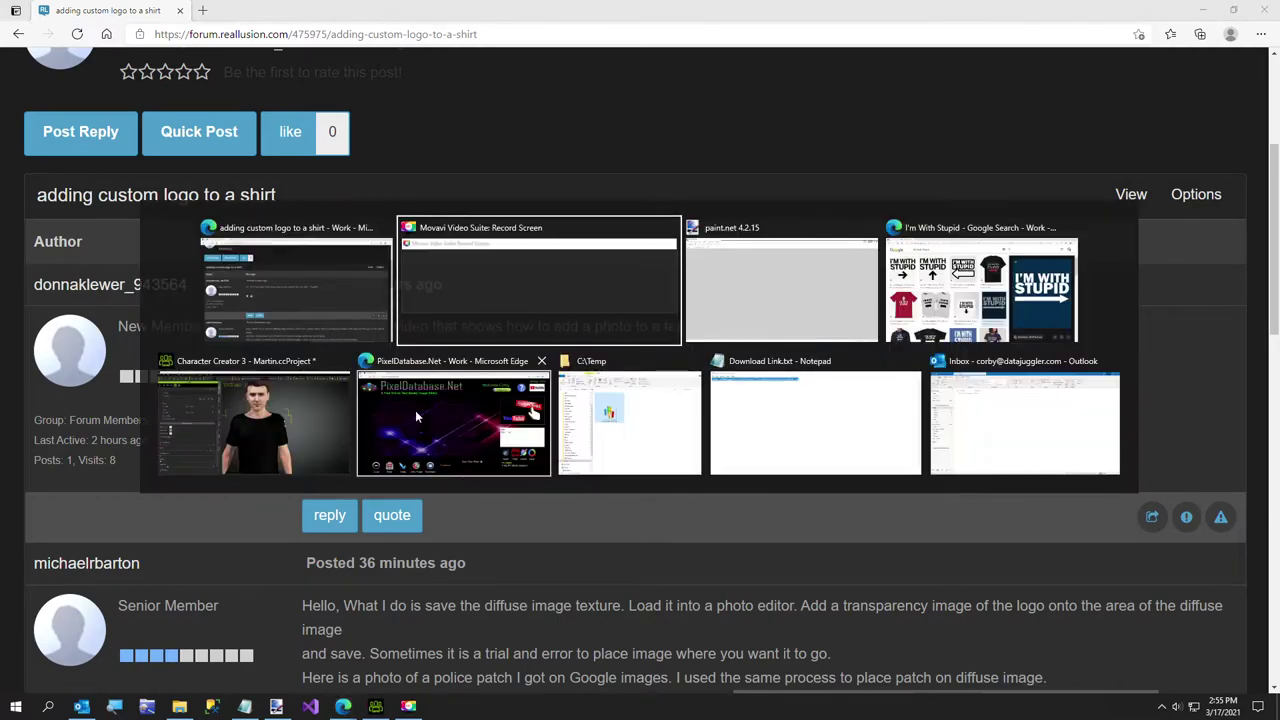
click(328, 417)
right_drag(863, 537, 786, 558)
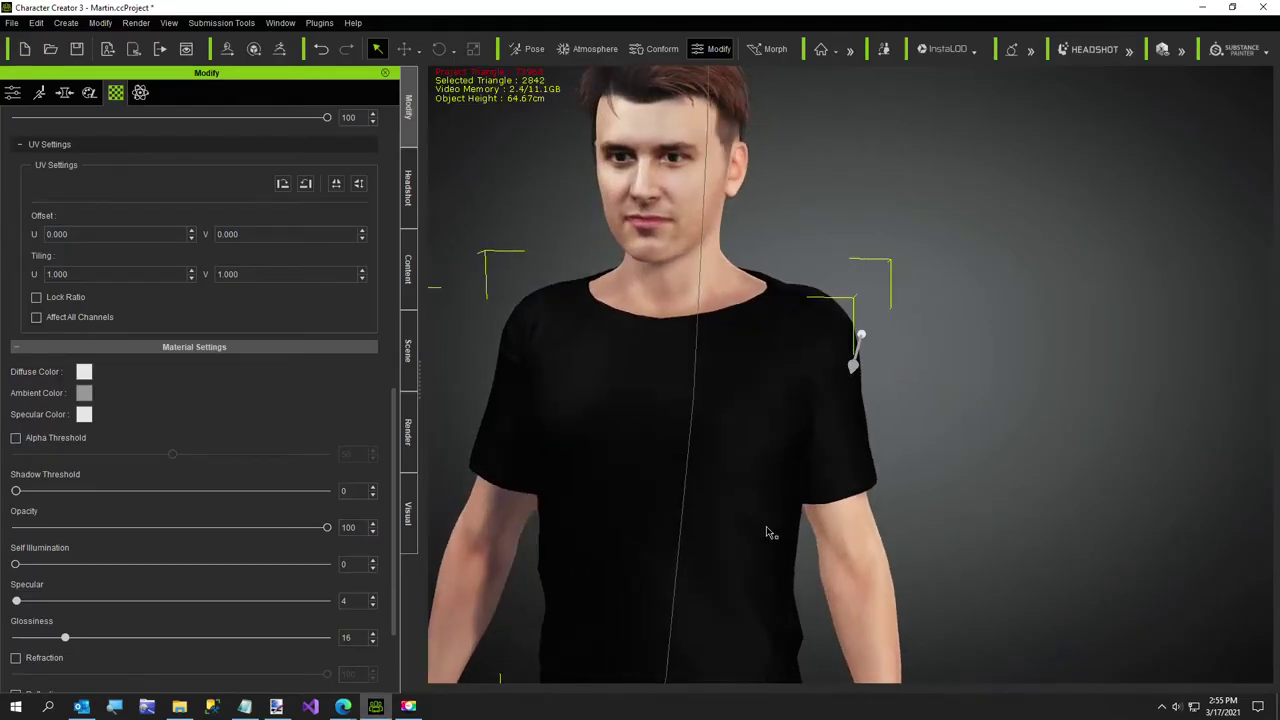
Step: Copy the dark blue 'I'M WITH STUPID' arrow image from the Google Images results
mouse_move(343, 706)
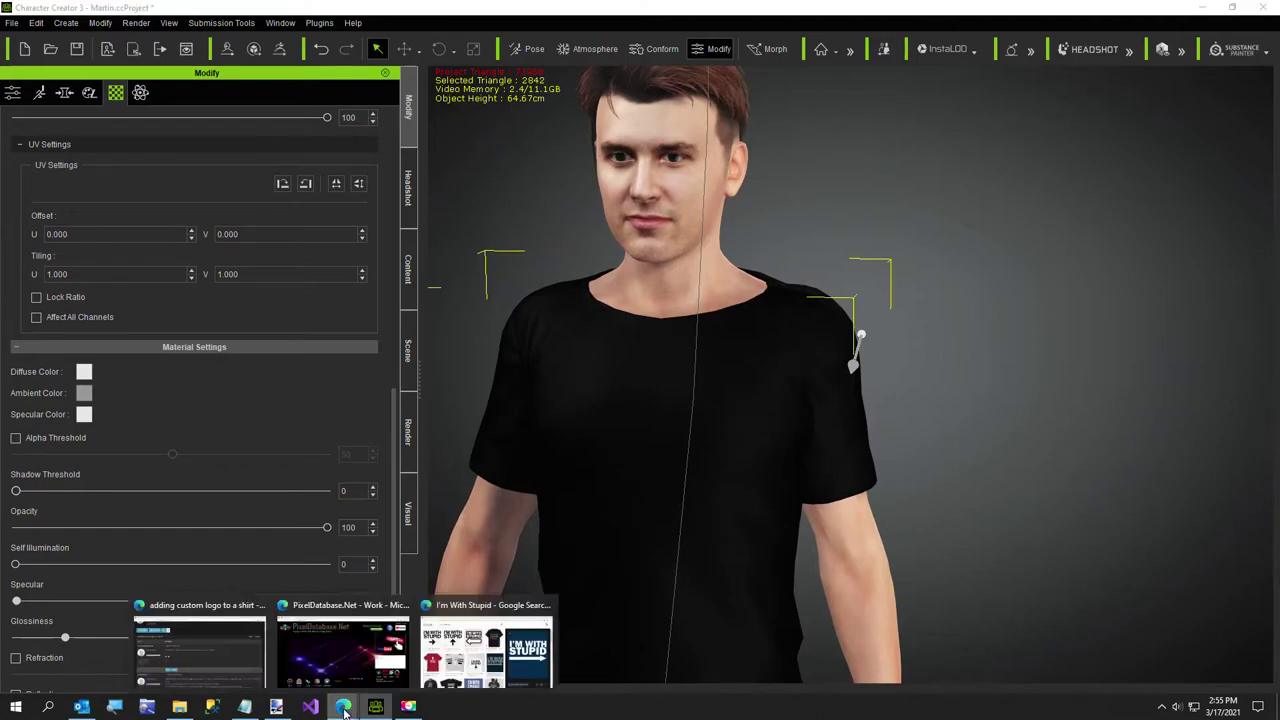
click(490, 645)
right_click(1044, 430)
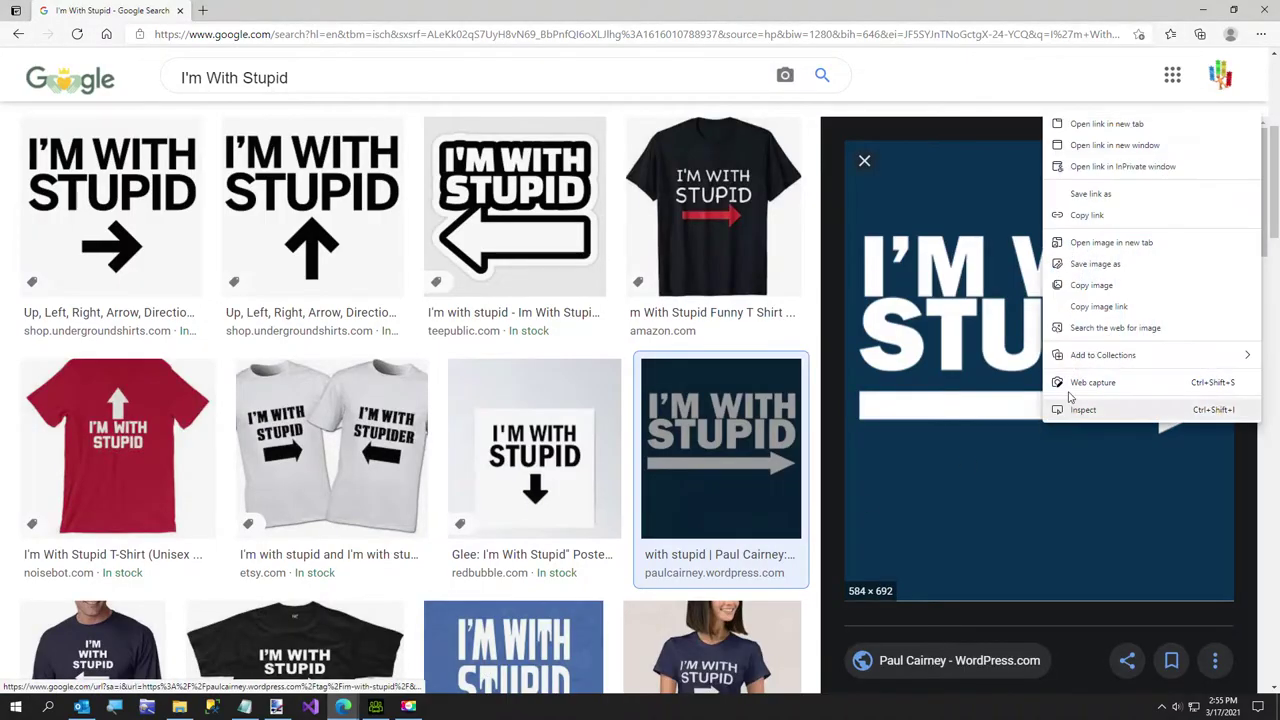
click(1100, 287)
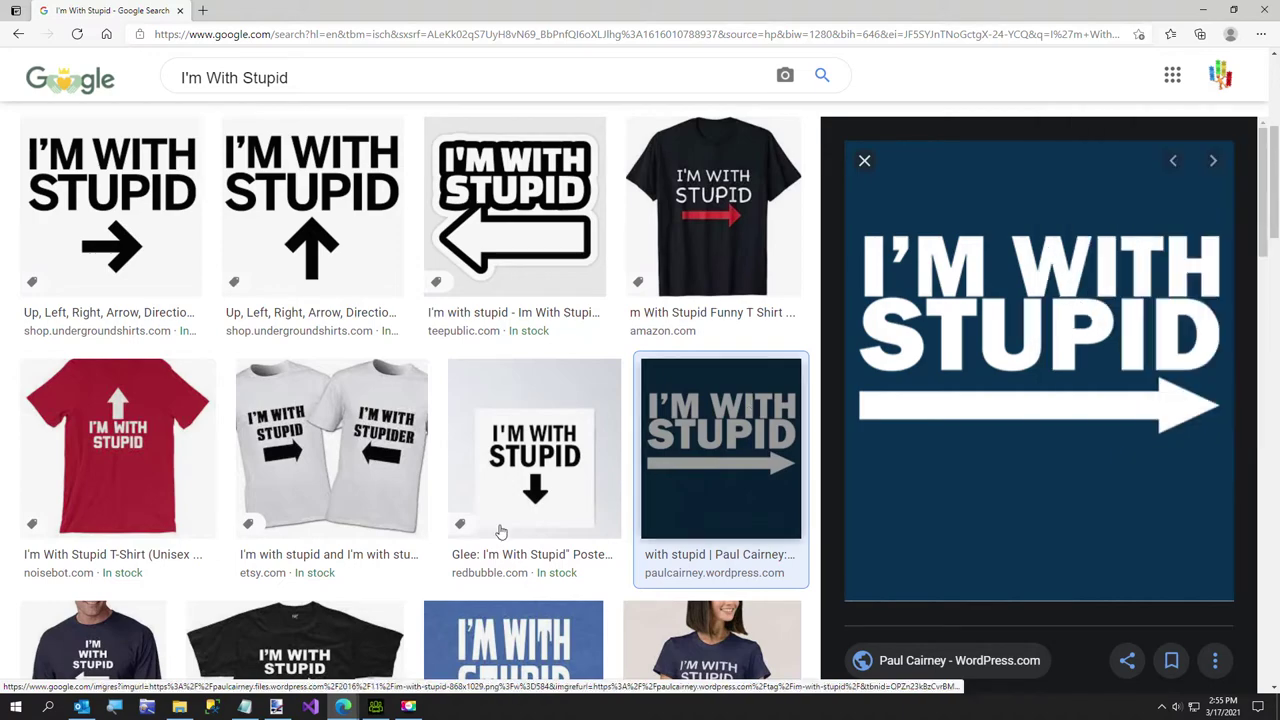
click(276, 707)
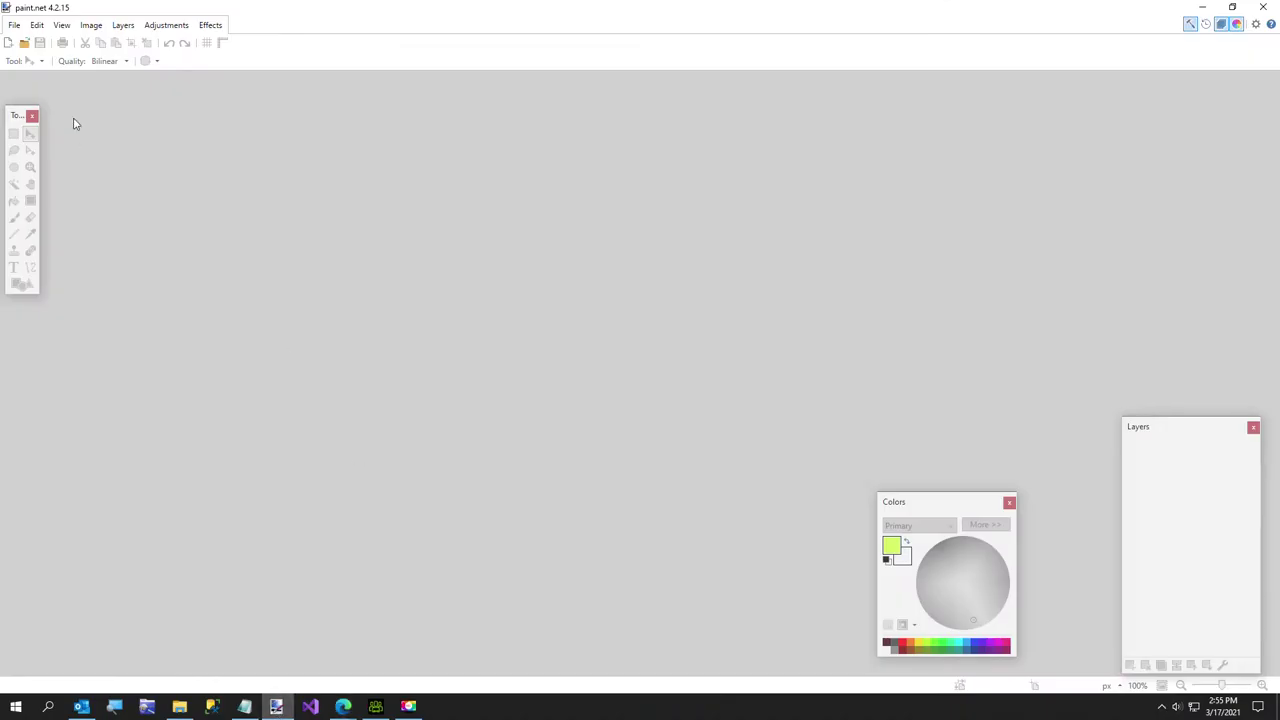
Step: Paste the copied logo as a new image and crop it to the text-and-arrow band
click(44, 28)
click(88, 157)
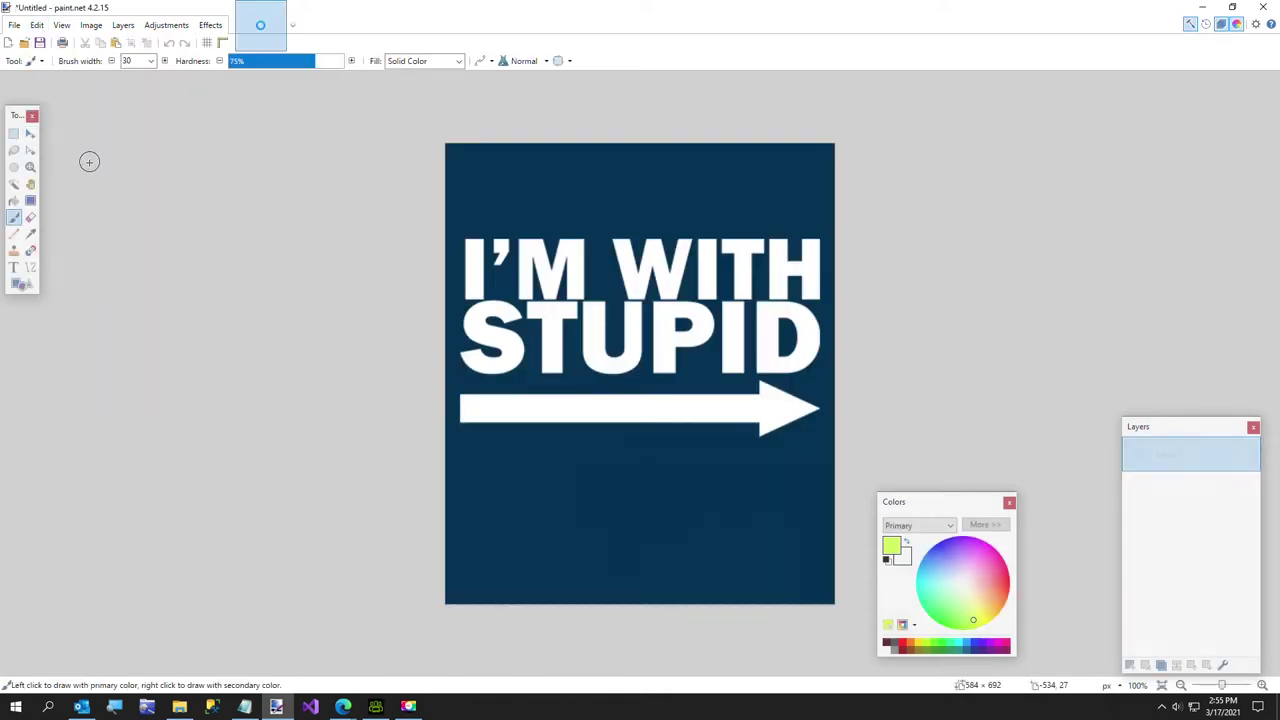
click(13, 133)
drag(412, 212, 896, 465)
click(91, 25)
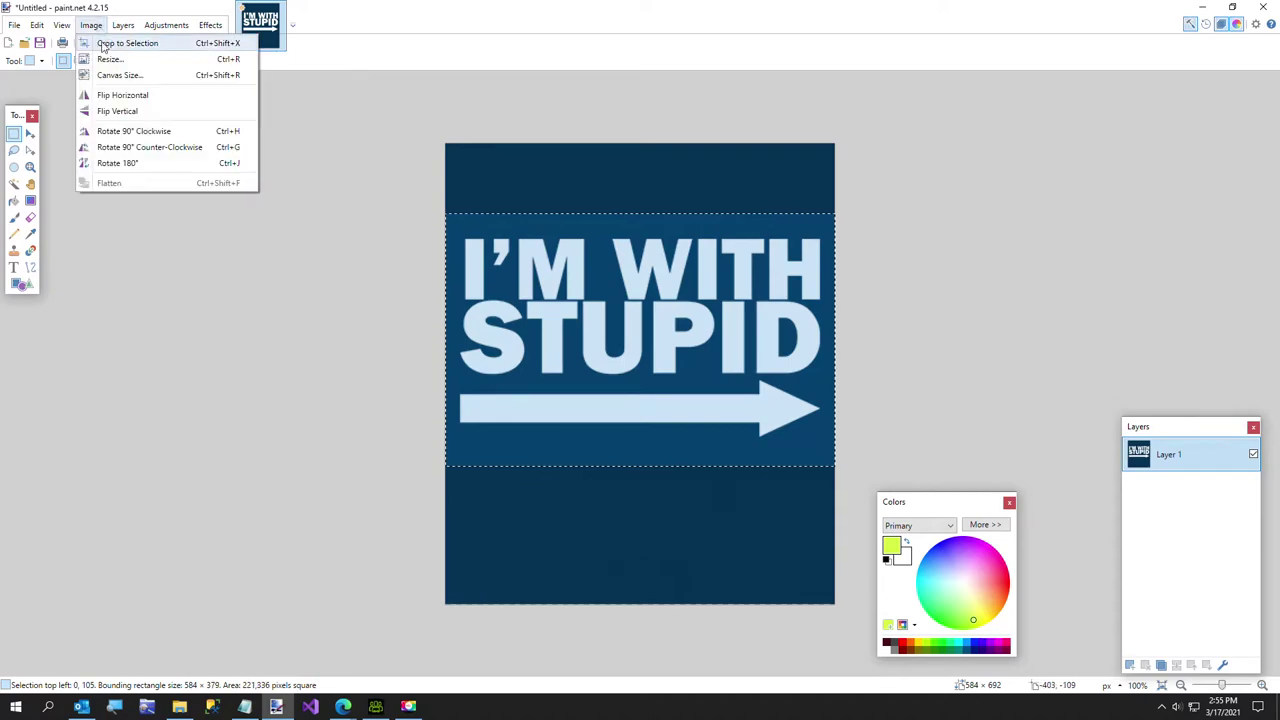
click(118, 43)
Step: Save the cropped logo as Im With Stupid.png
click(14, 25)
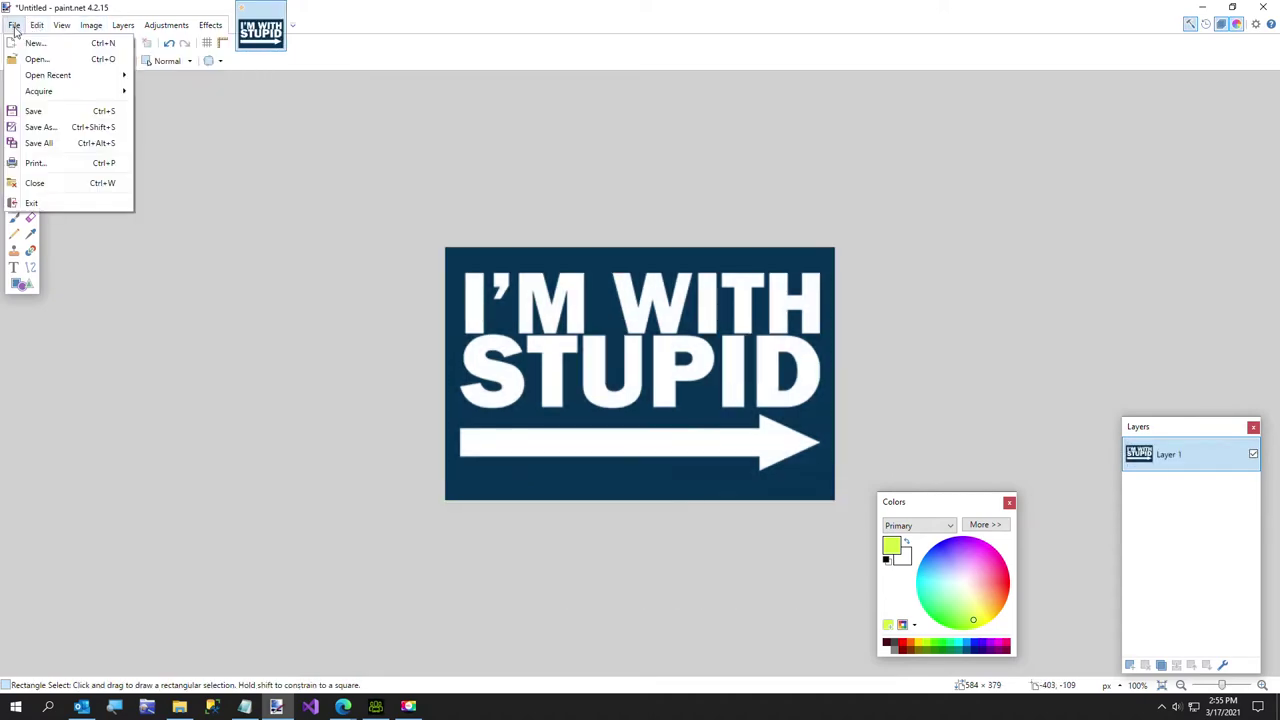
click(35, 126)
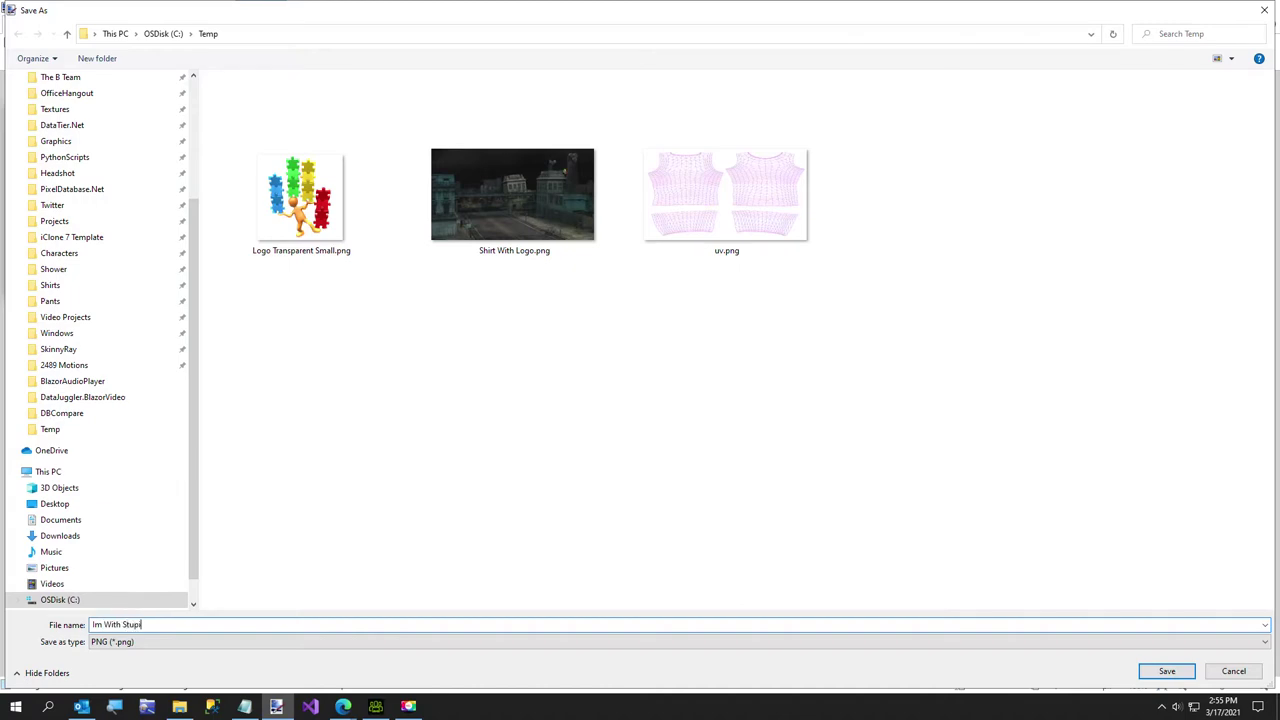
text(d)
key(Return)
key(Return)
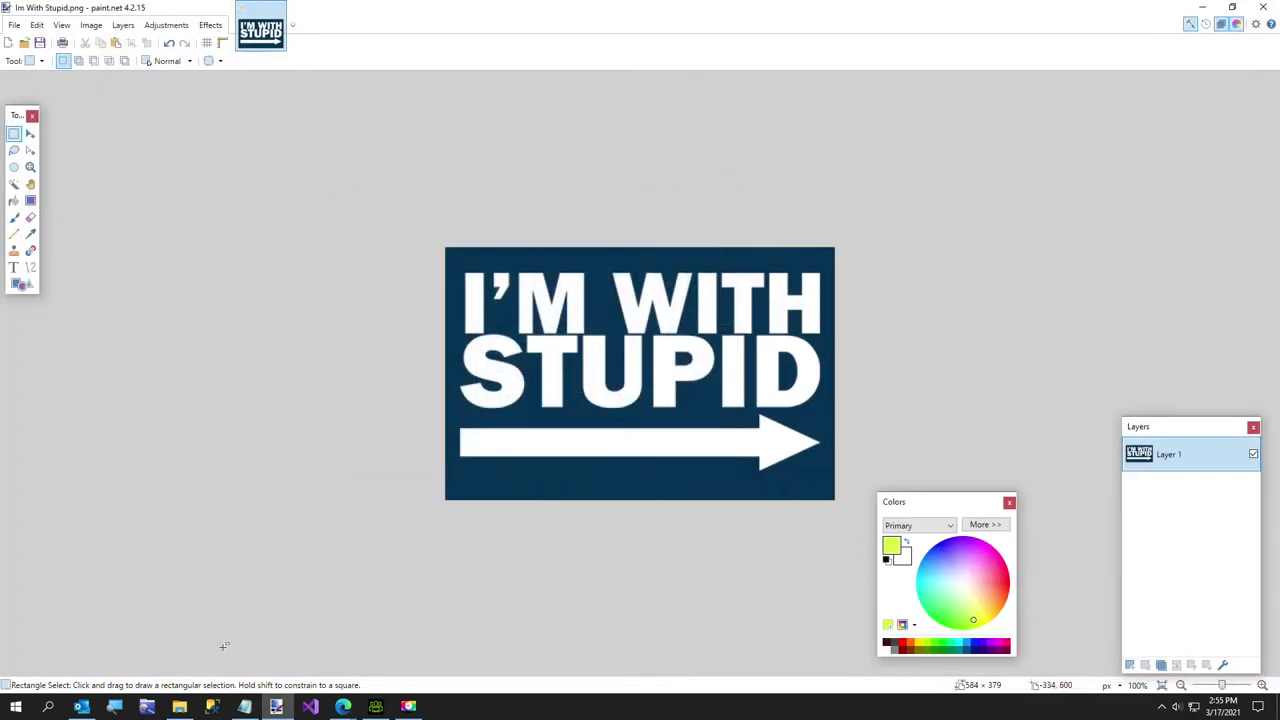
click(344, 708)
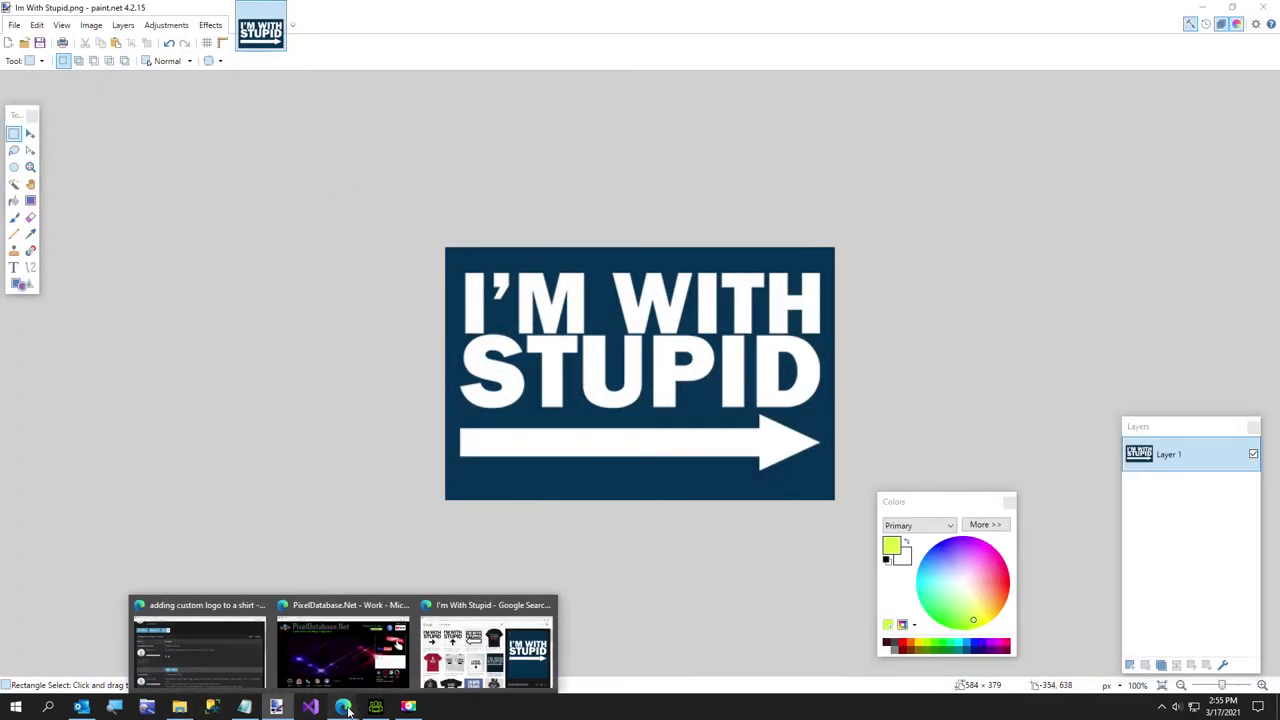
Step: Reload PixelDatabase.Net and open Im With Stupid.png in its editor
click(357, 656)
click(348, 34)
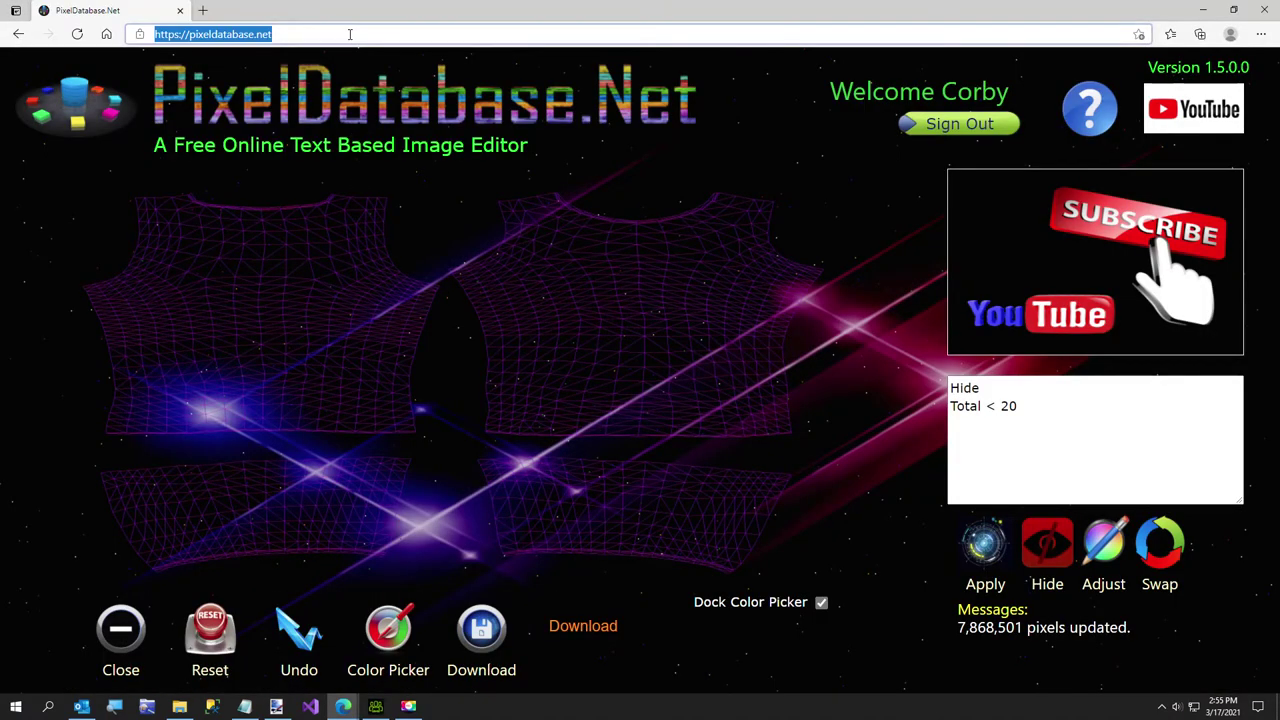
key(Return)
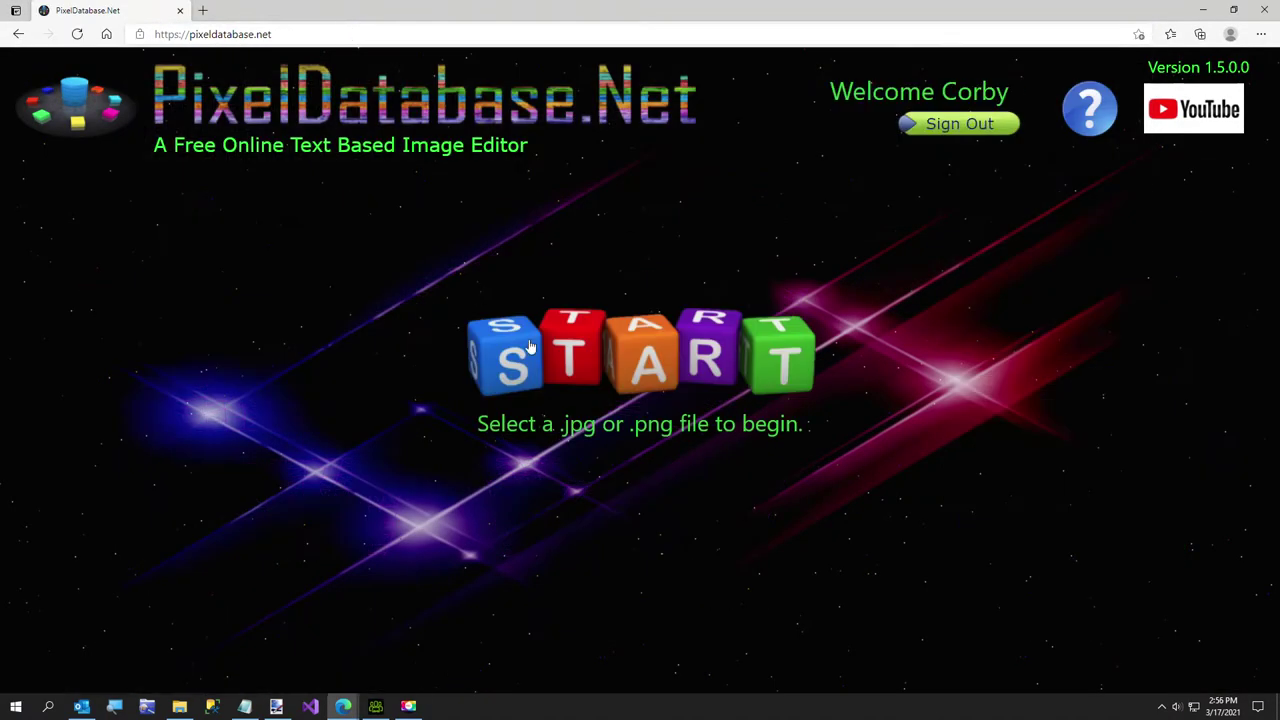
click(530, 345)
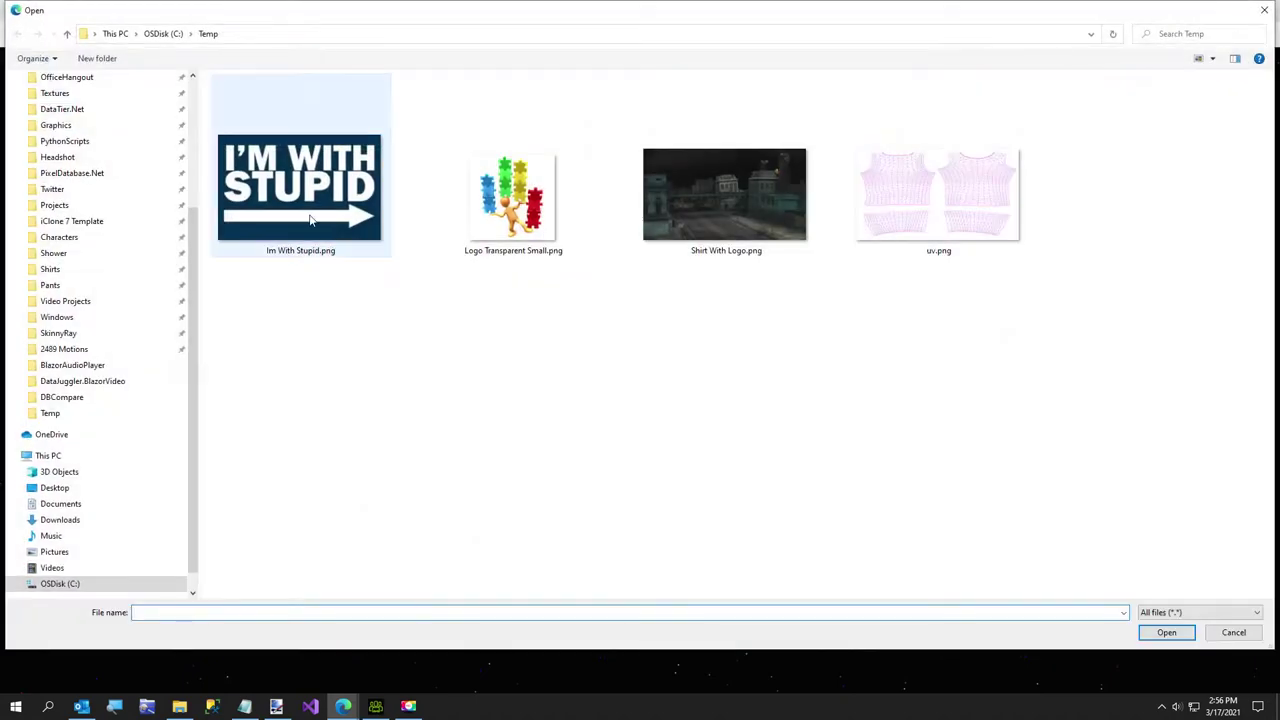
double_click(308, 200)
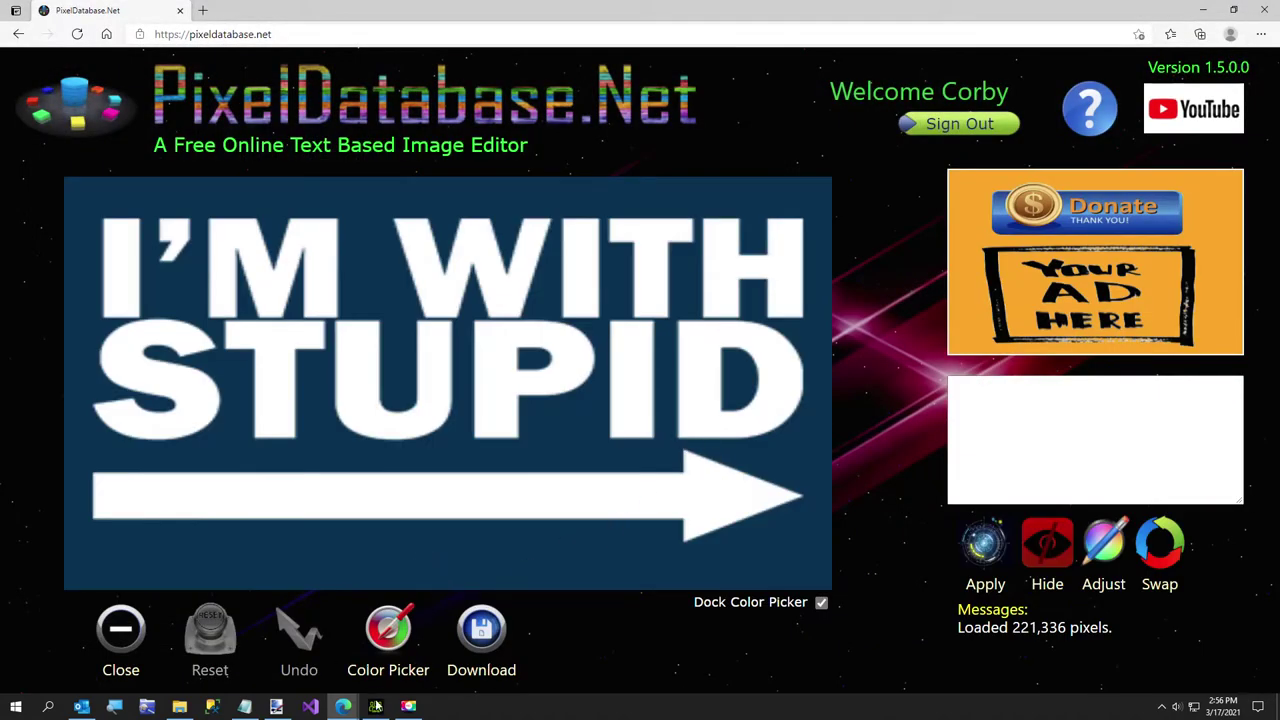
mouse_move(343, 706)
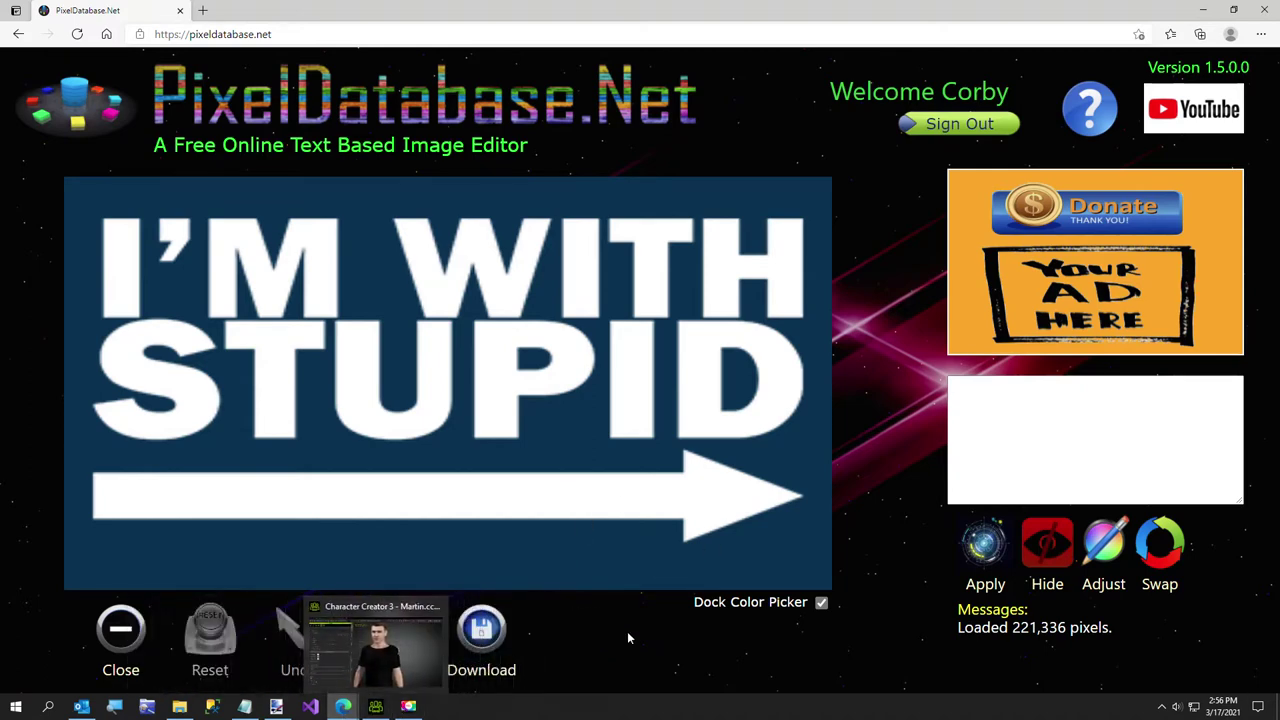
click(642, 717)
Step: Apply a 'Hide Total < 500' query so the dark blue background turns transparent
click(388, 630)
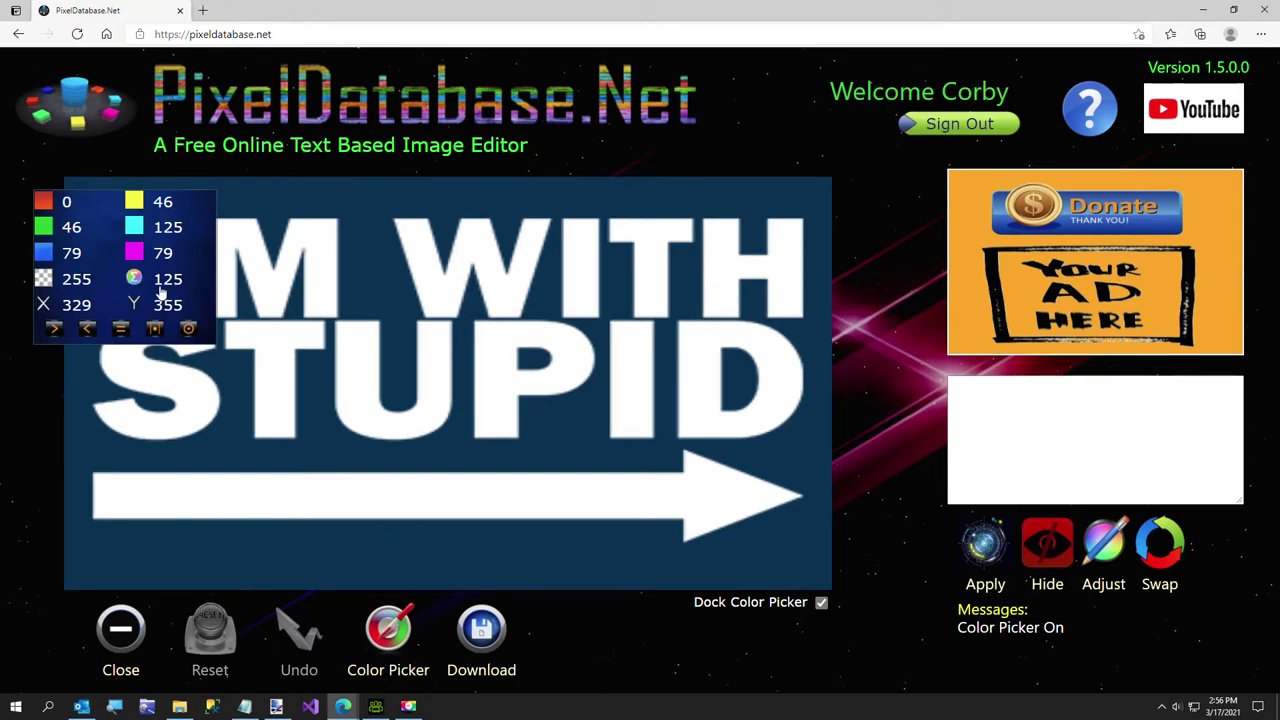
click(354, 495)
click(1060, 453)
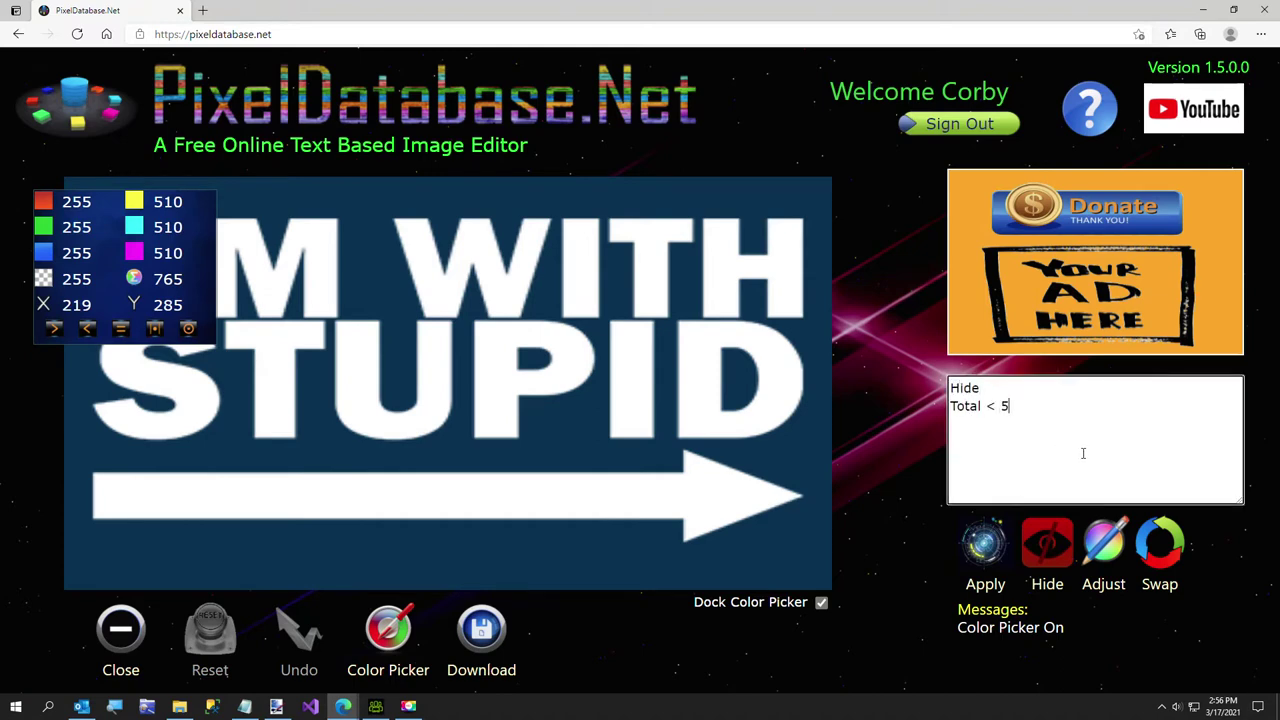
click(983, 545)
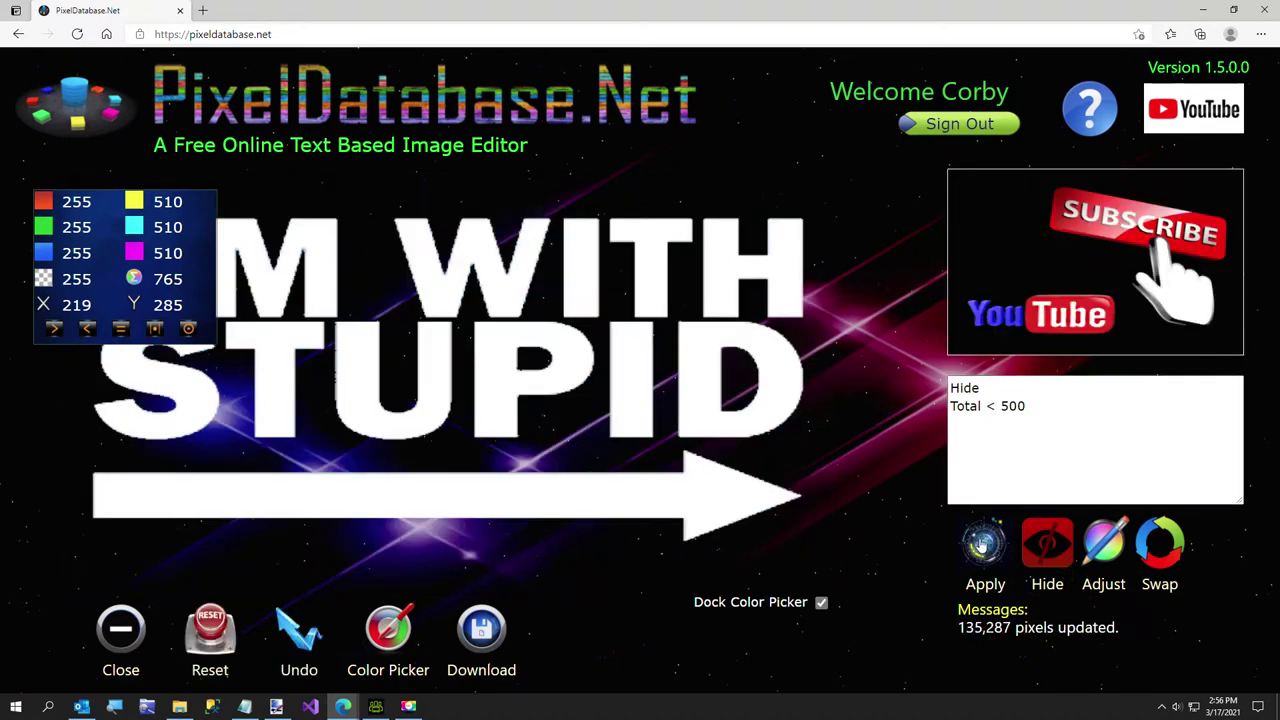
click(482, 628)
Step: Download the edited logo as PNG into C:\Temp, overwriting Im With Stupid.png
click(583, 626)
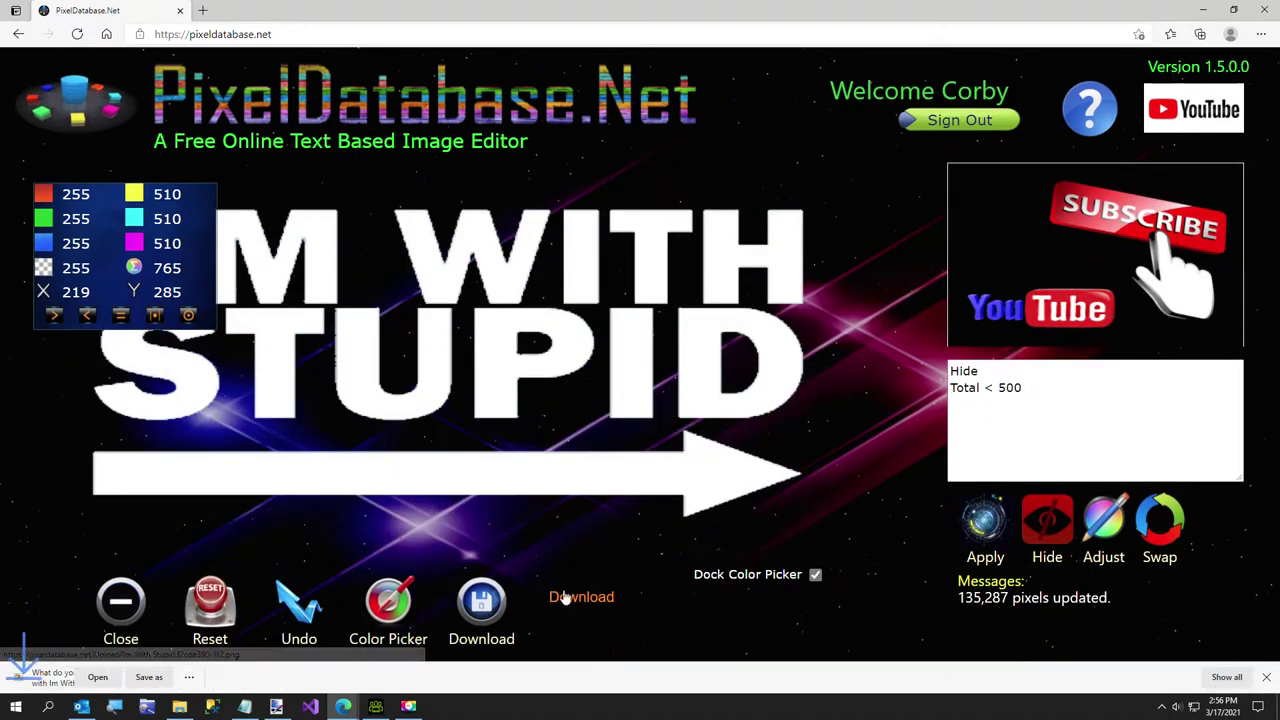
click(201, 677)
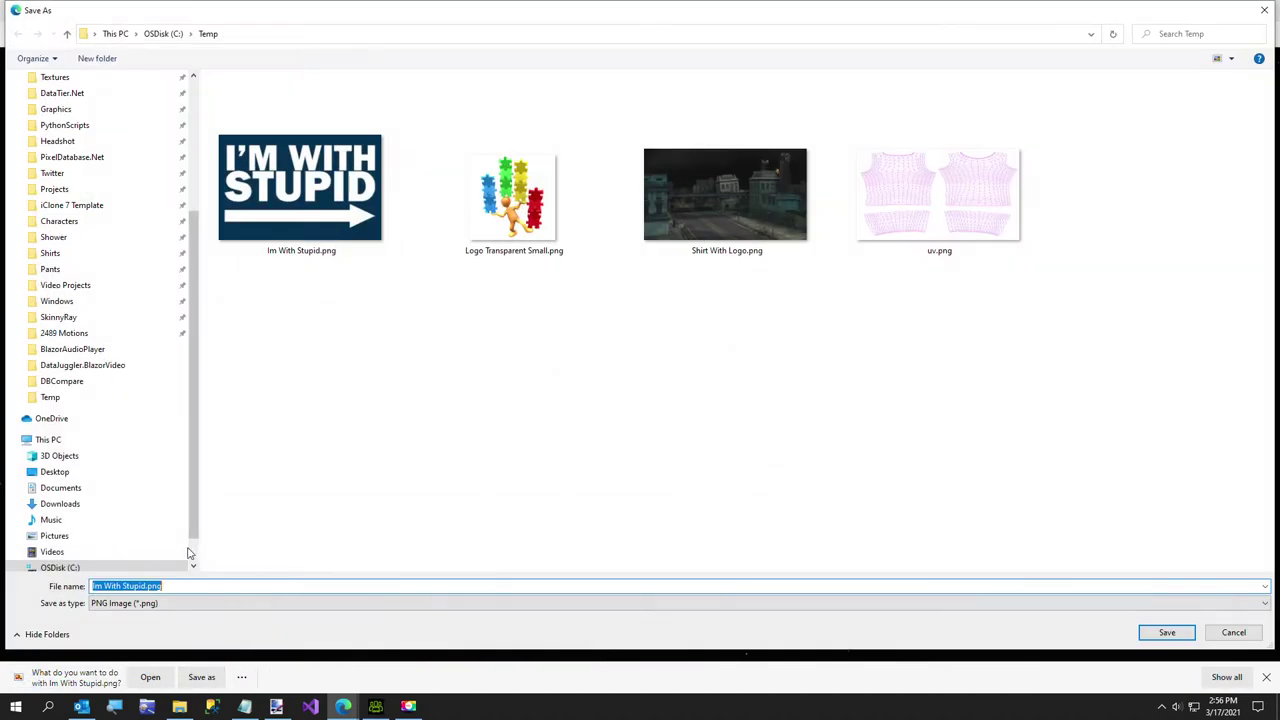
click(172, 602)
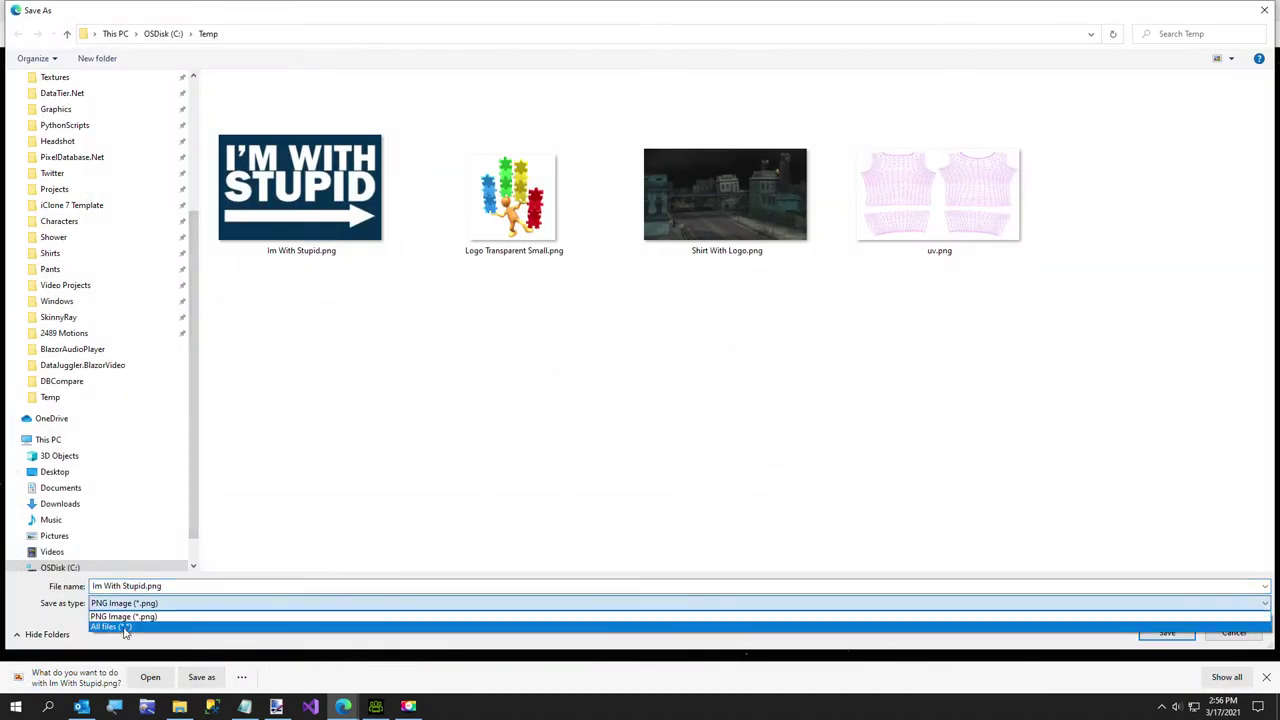
click(178, 598)
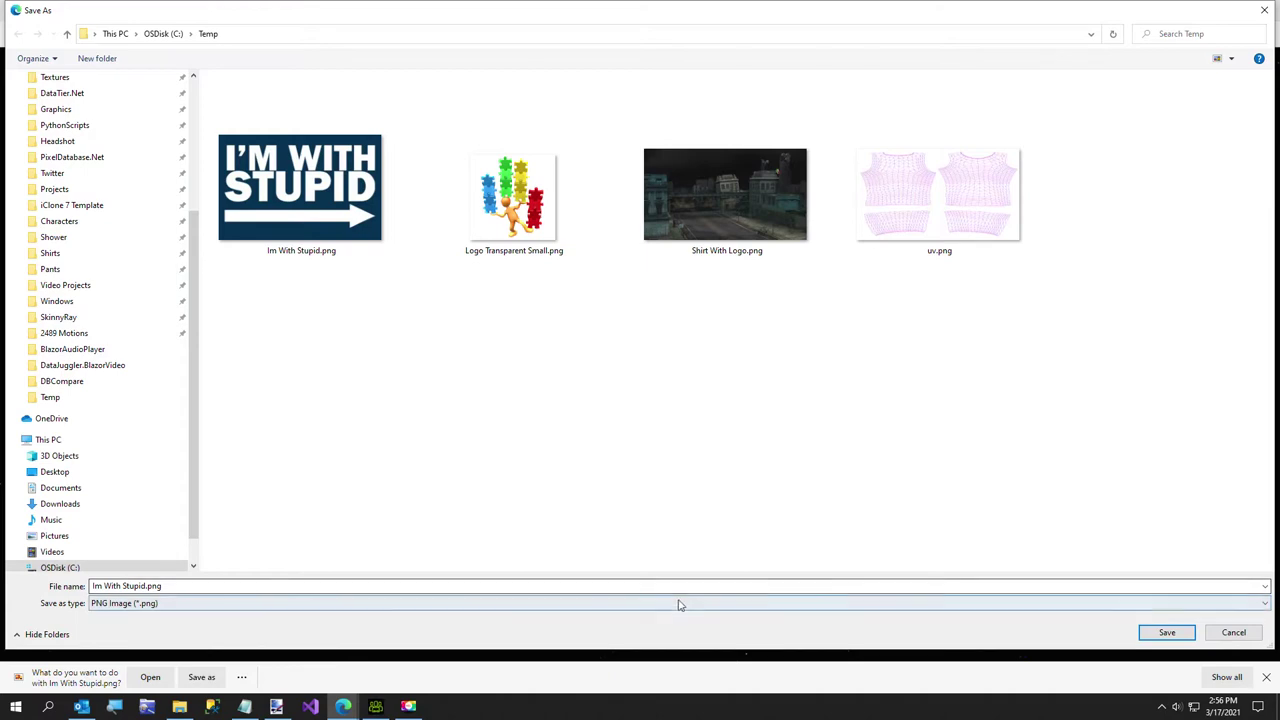
click(1167, 632)
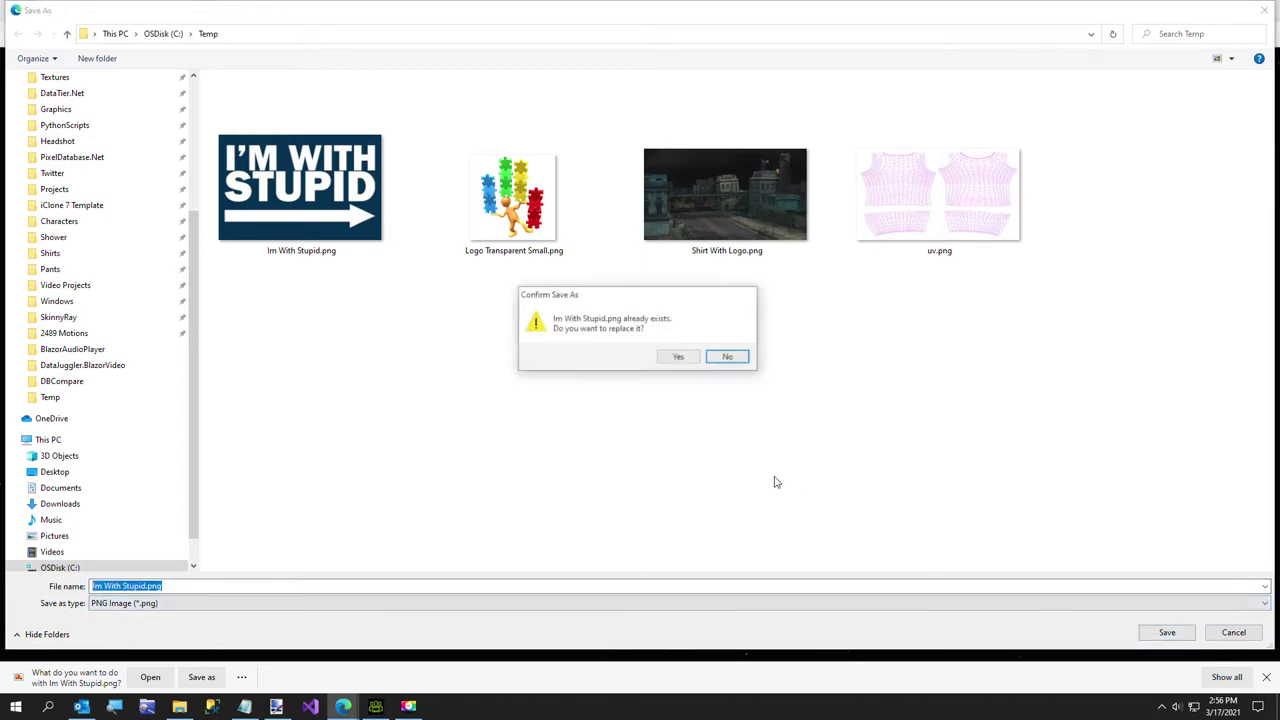
click(683, 360)
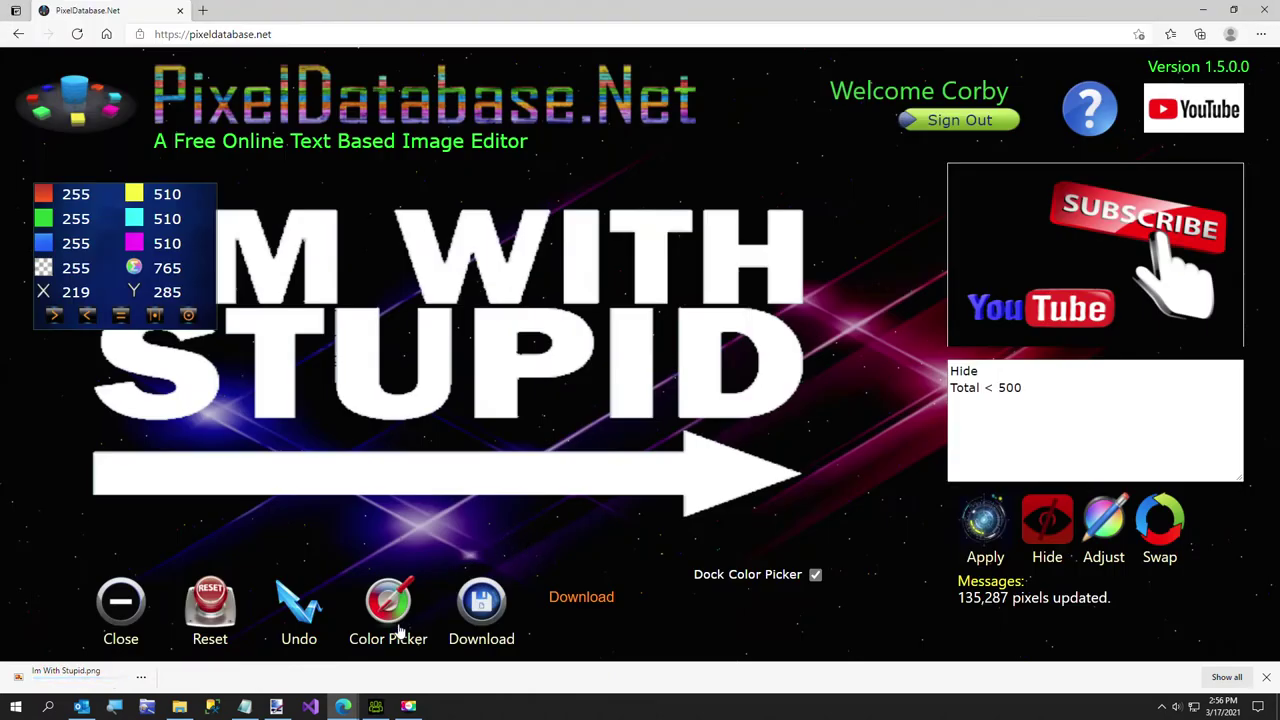
Step: Open the downloaded transparent Im With Stupid.png in paint.net and select all of it
click(49, 684)
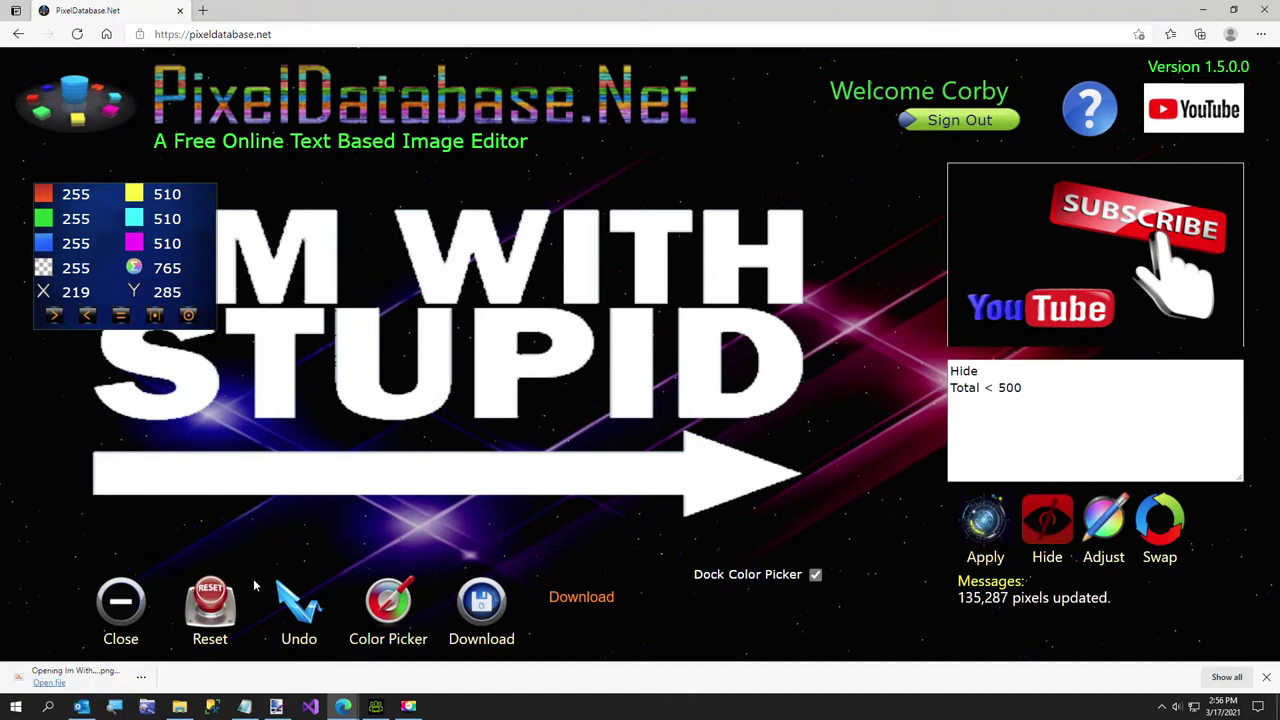
key(ctrl+a)
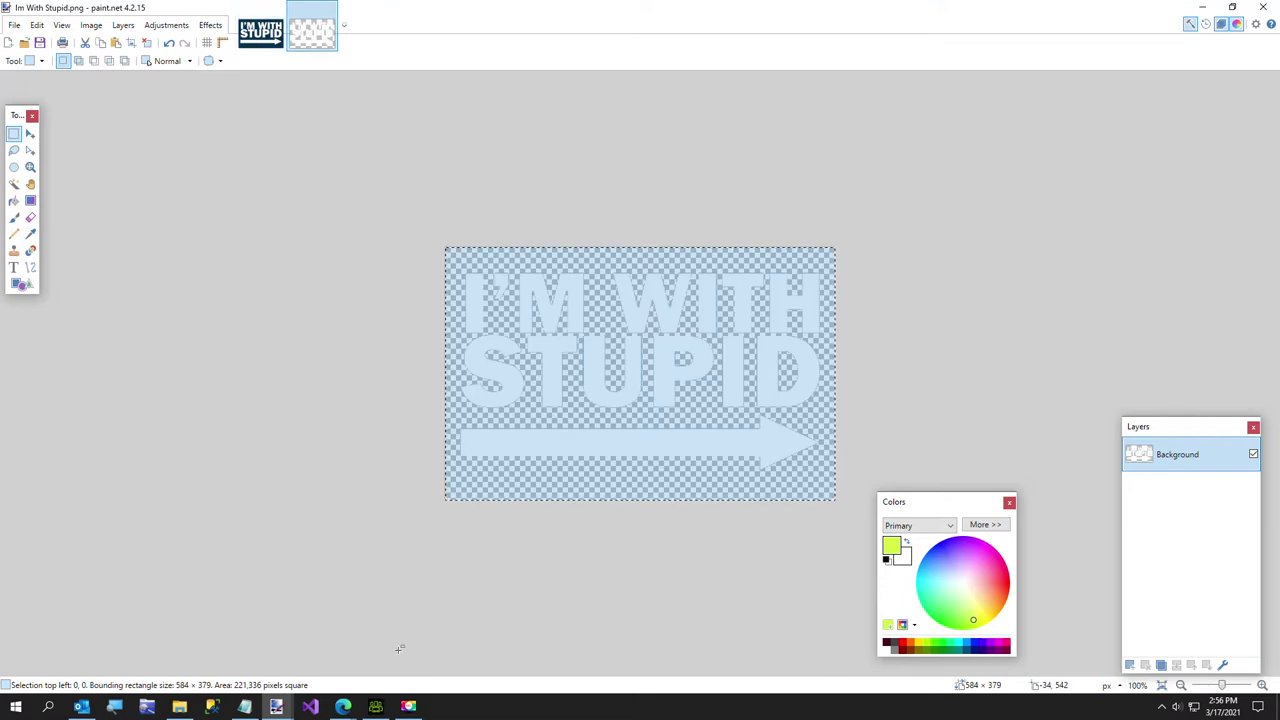
Step: Send the shirt's Diffuse texture and its UV reference from Texture Settings to paint.net
click(375, 706)
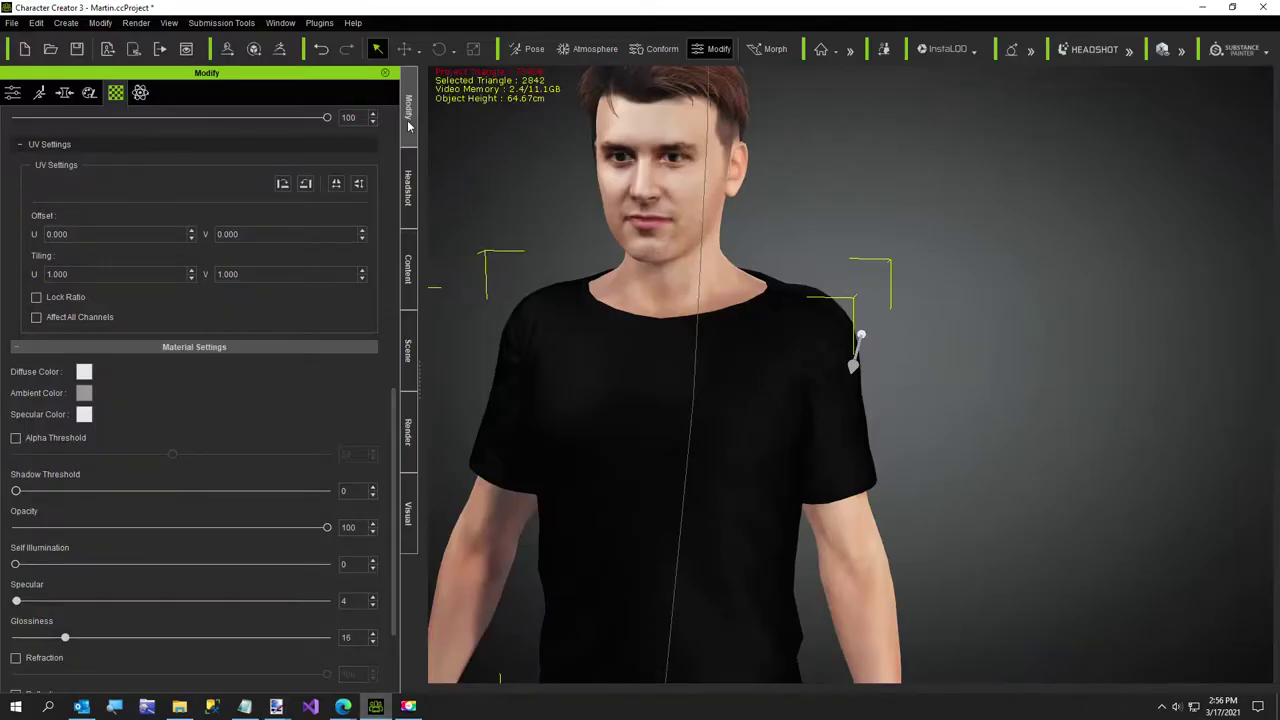
scroll(176, 294, up, 5)
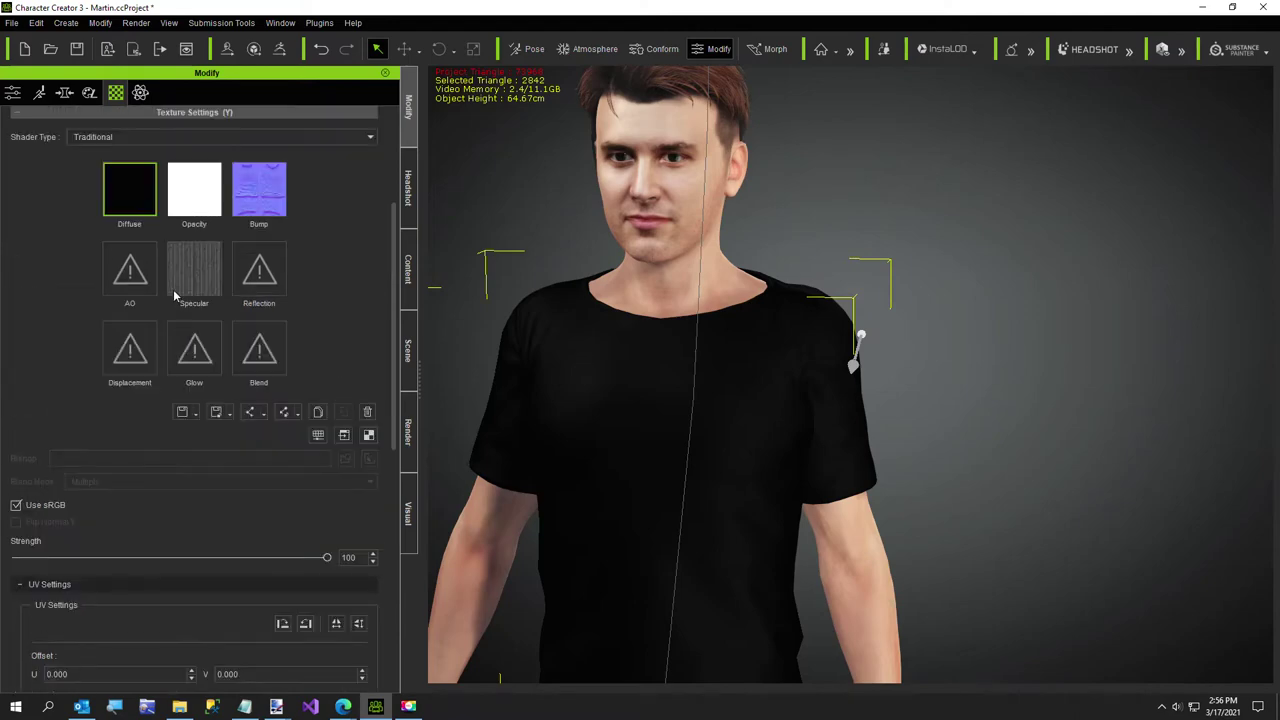
click(343, 436)
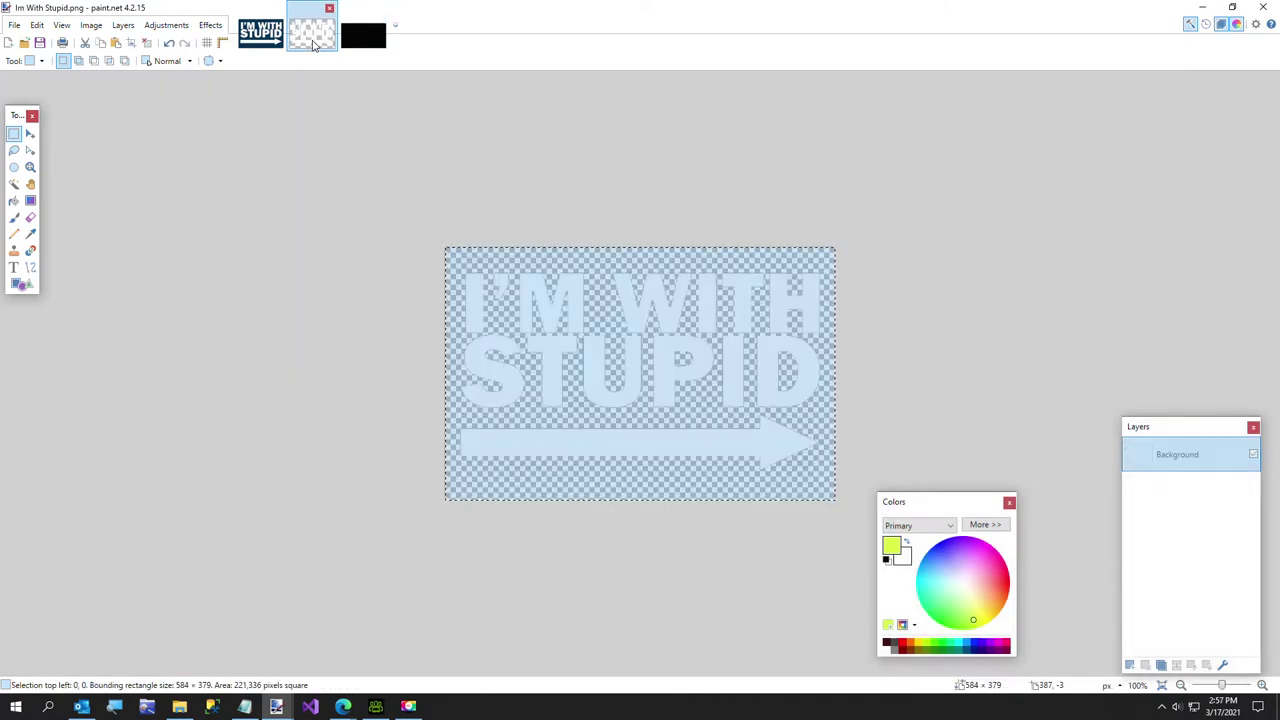
click(375, 706)
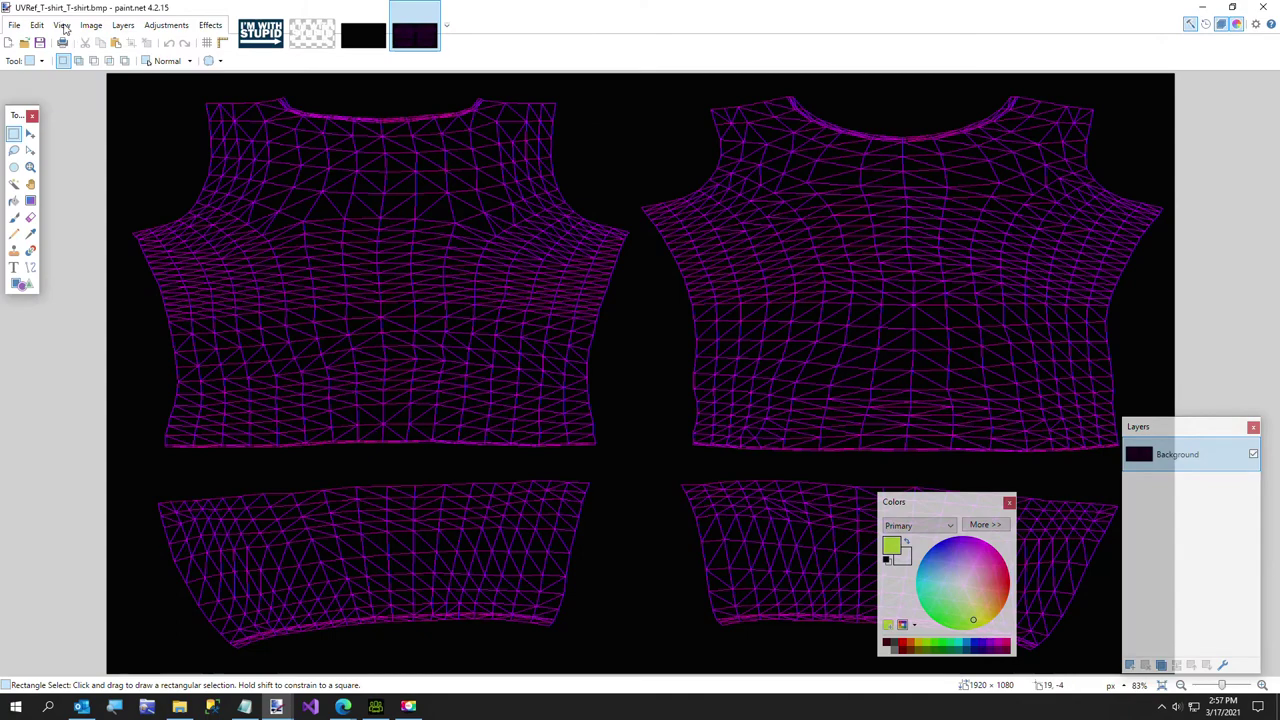
Step: Save the T-shirt UV reference map as uv.png in C:\Temp, overwriting the existing file
click(15, 28)
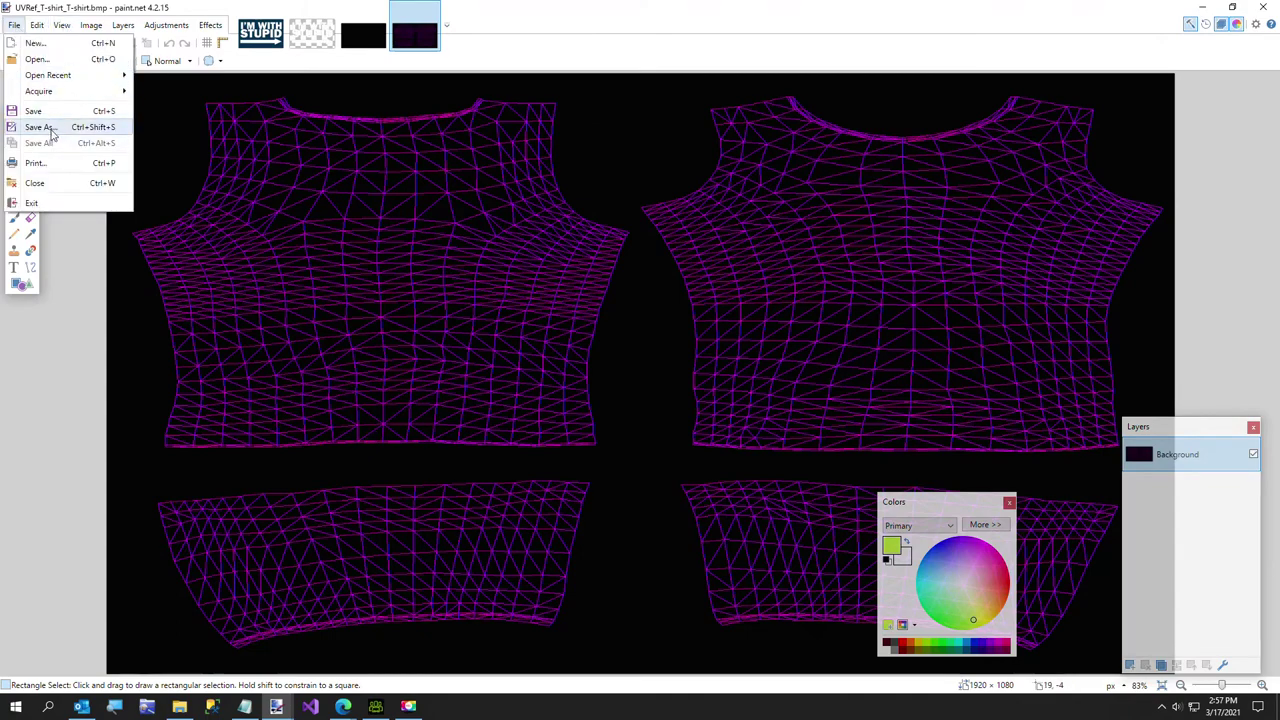
click(46, 127)
click(55, 429)
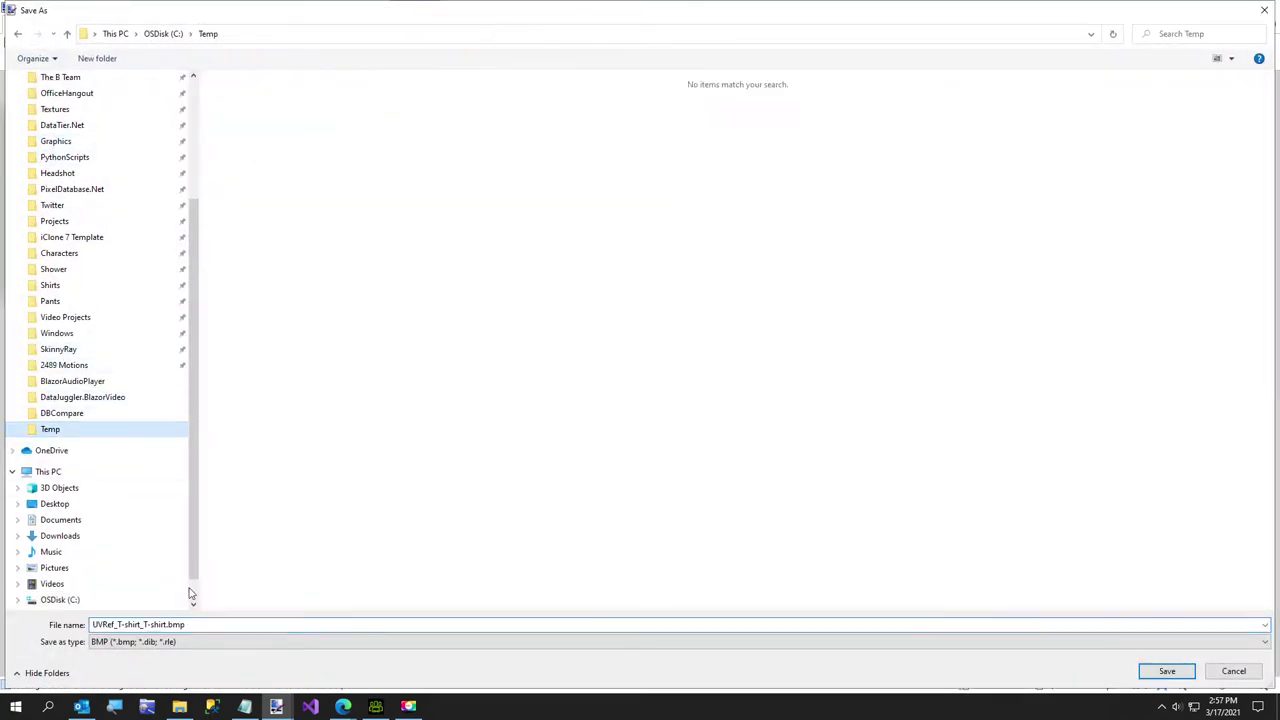
click(197, 623)
double_click(197, 623)
text(UV)
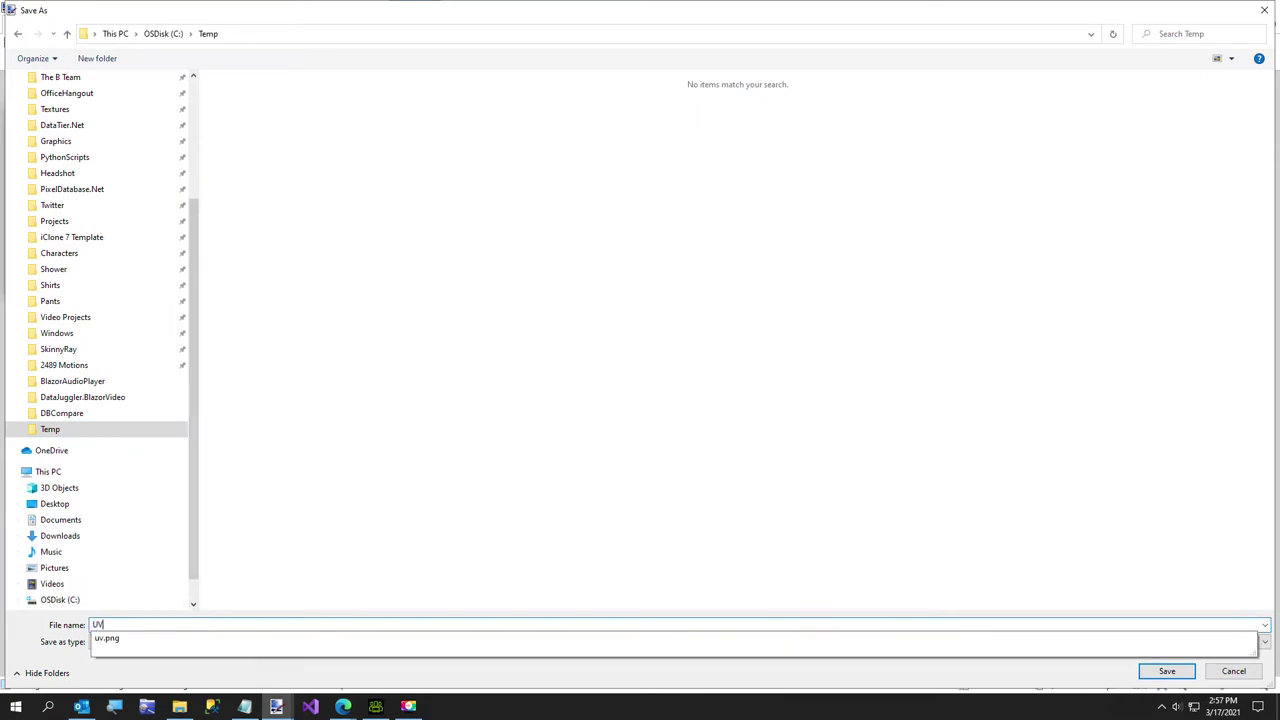
key(Tab)
key(p)
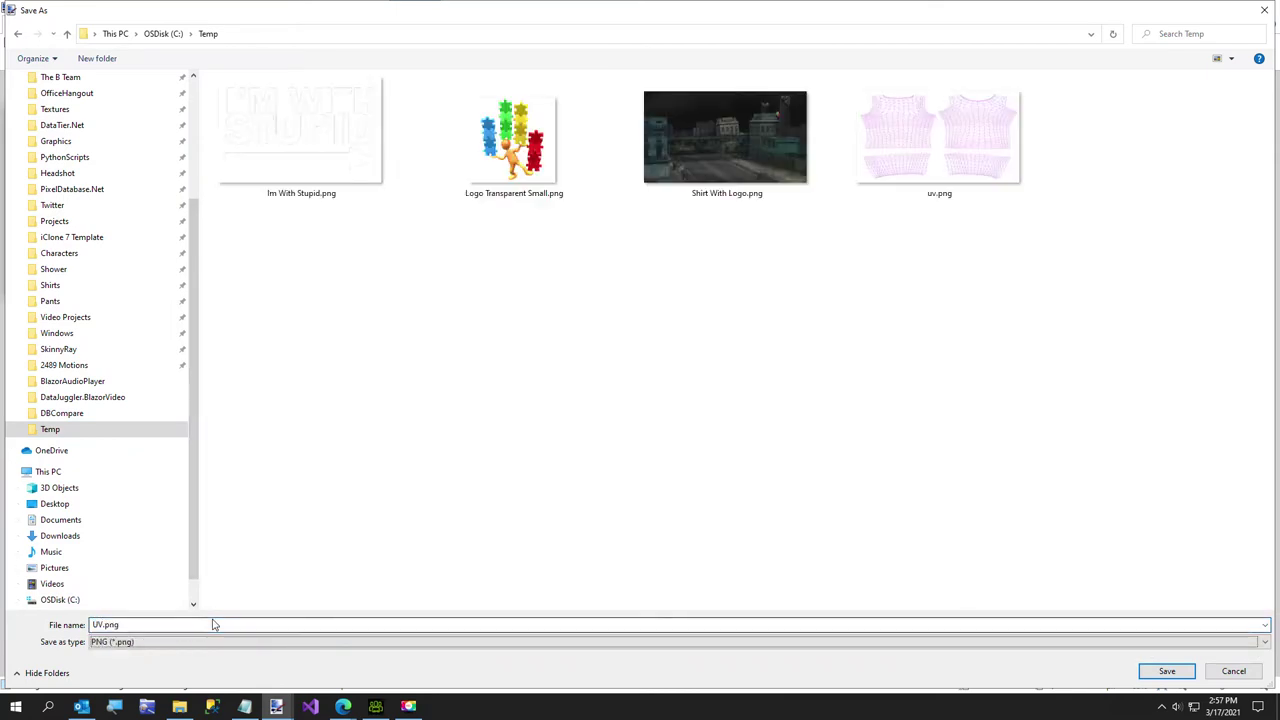
key(Return)
key(Return)
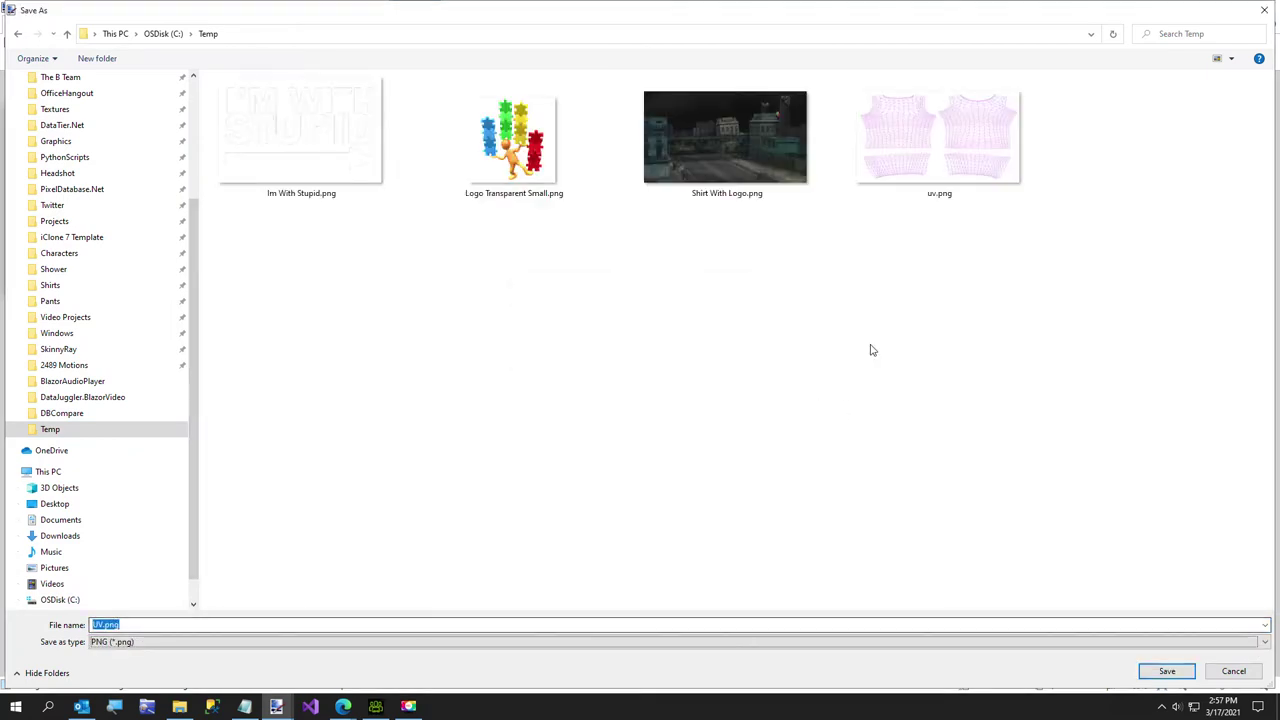
click(962, 198)
click(1166, 671)
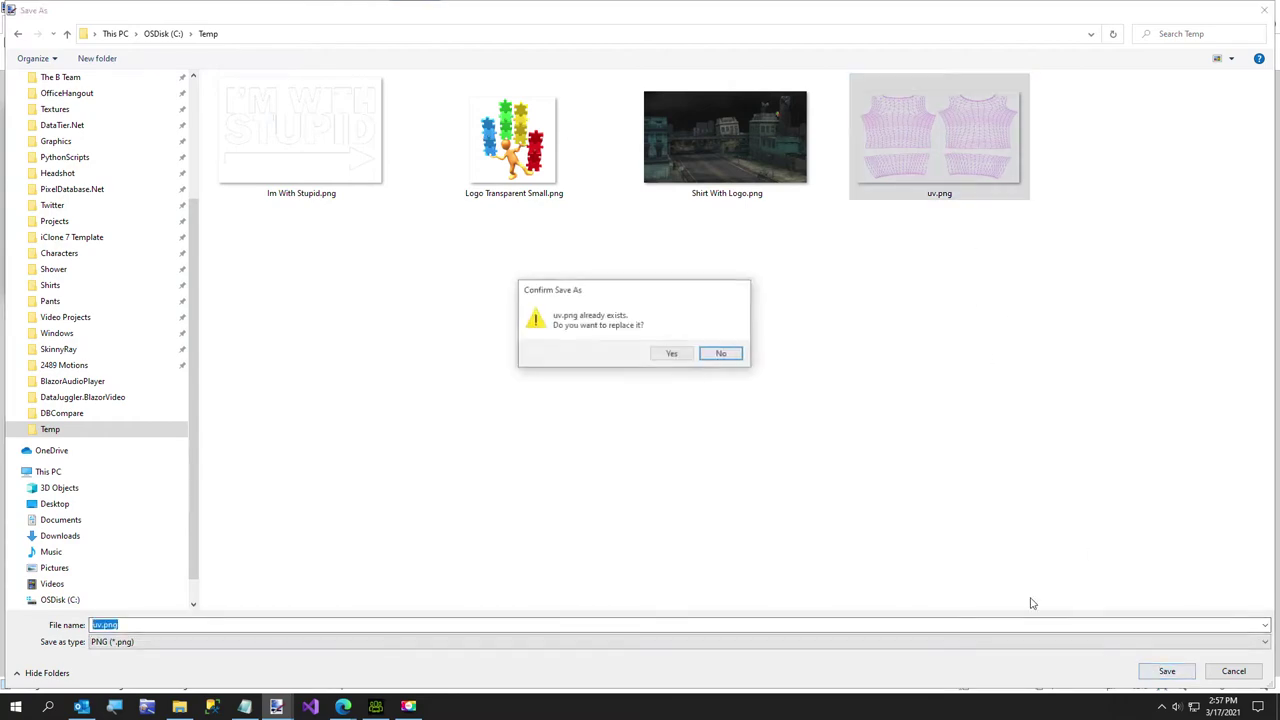
click(676, 360)
click(616, 458)
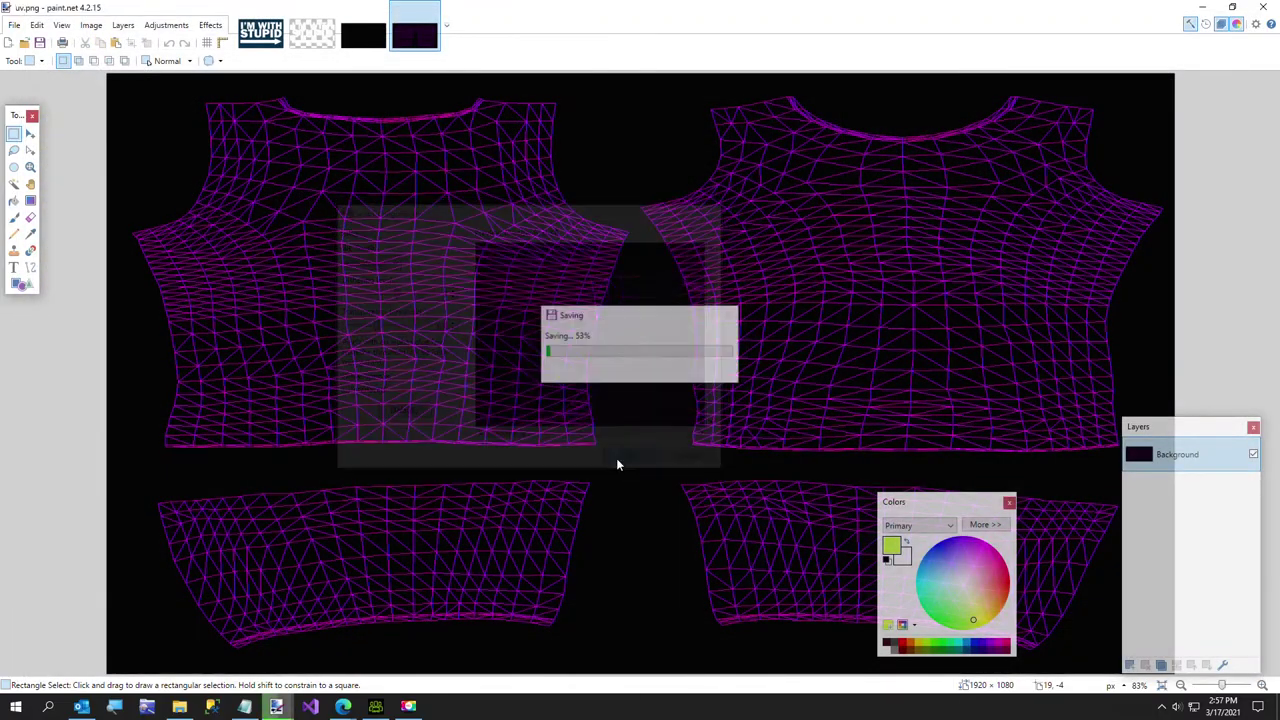
Step: Close the logo in PixelDatabase.Net and load uv.png from Temp
mouse_move(343, 706)
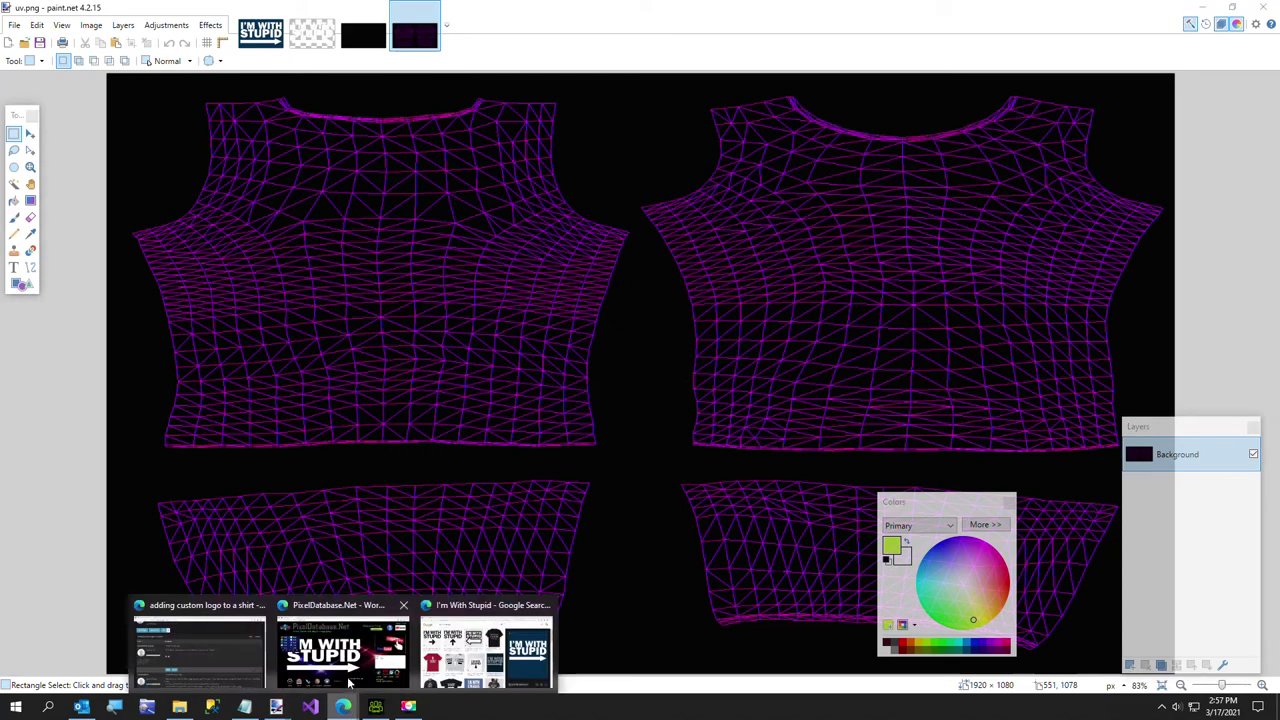
click(345, 645)
click(120, 648)
click(643, 357)
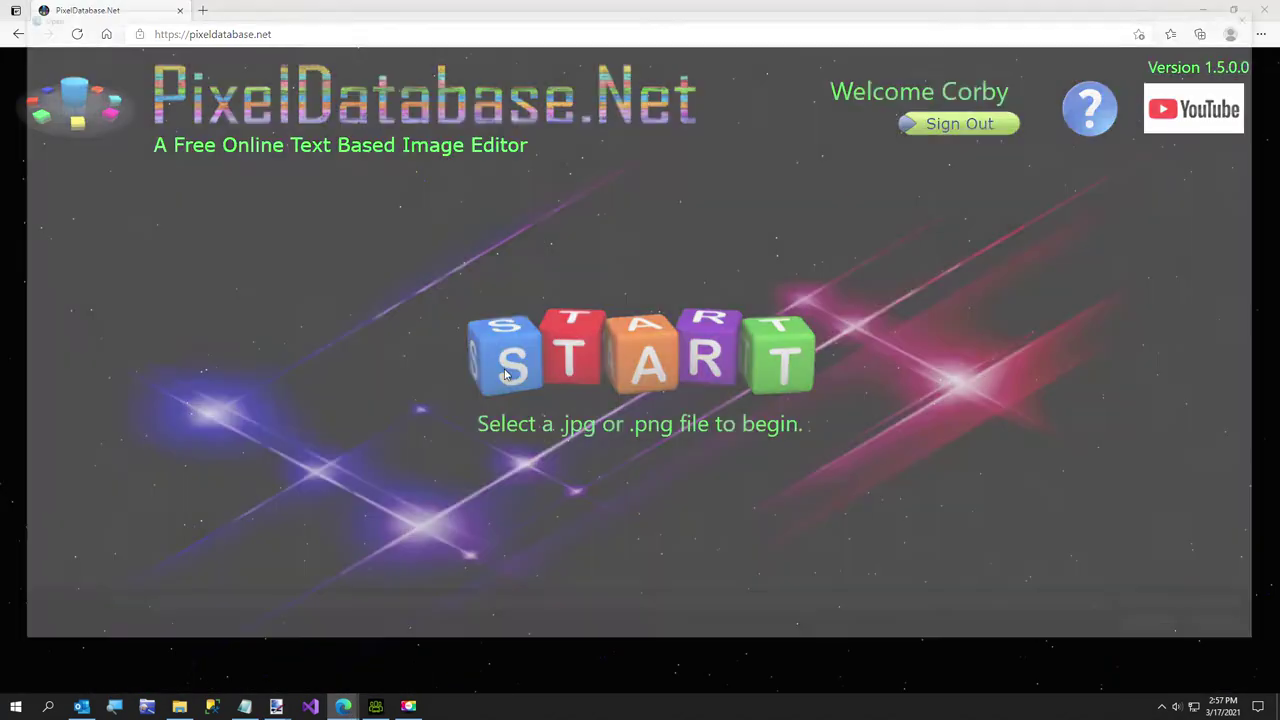
click(933, 176)
double_click(934, 181)
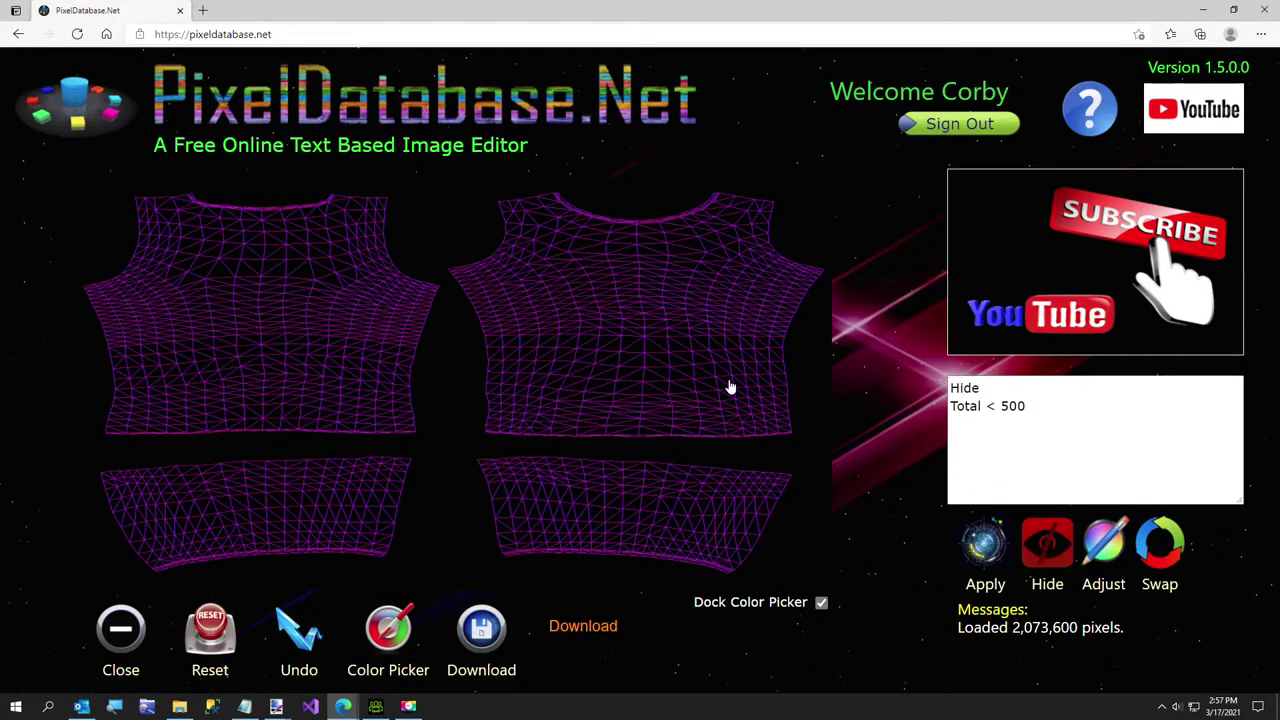
Step: Change the criteria to 'Hide Total < 20' and apply it to hide the black background
click(1123, 429)
key(ctrl+a)
drag(987, 408, 1062, 407)
text(<)
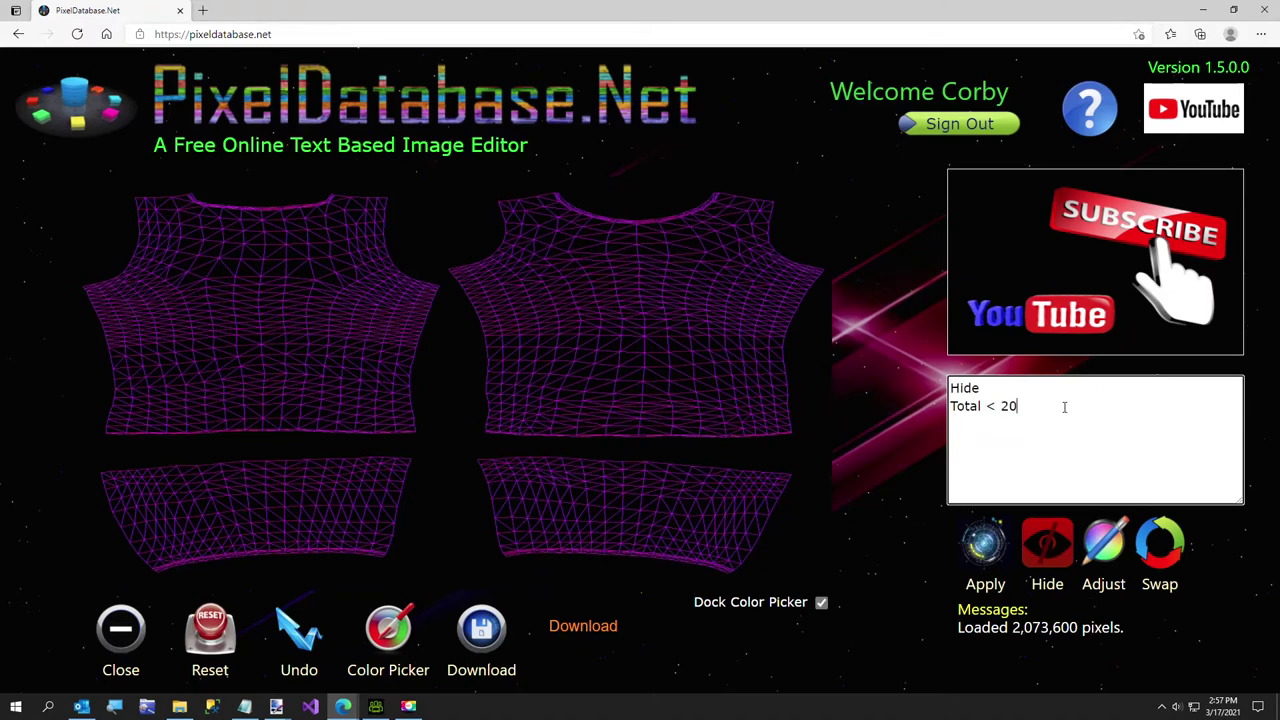
click(970, 552)
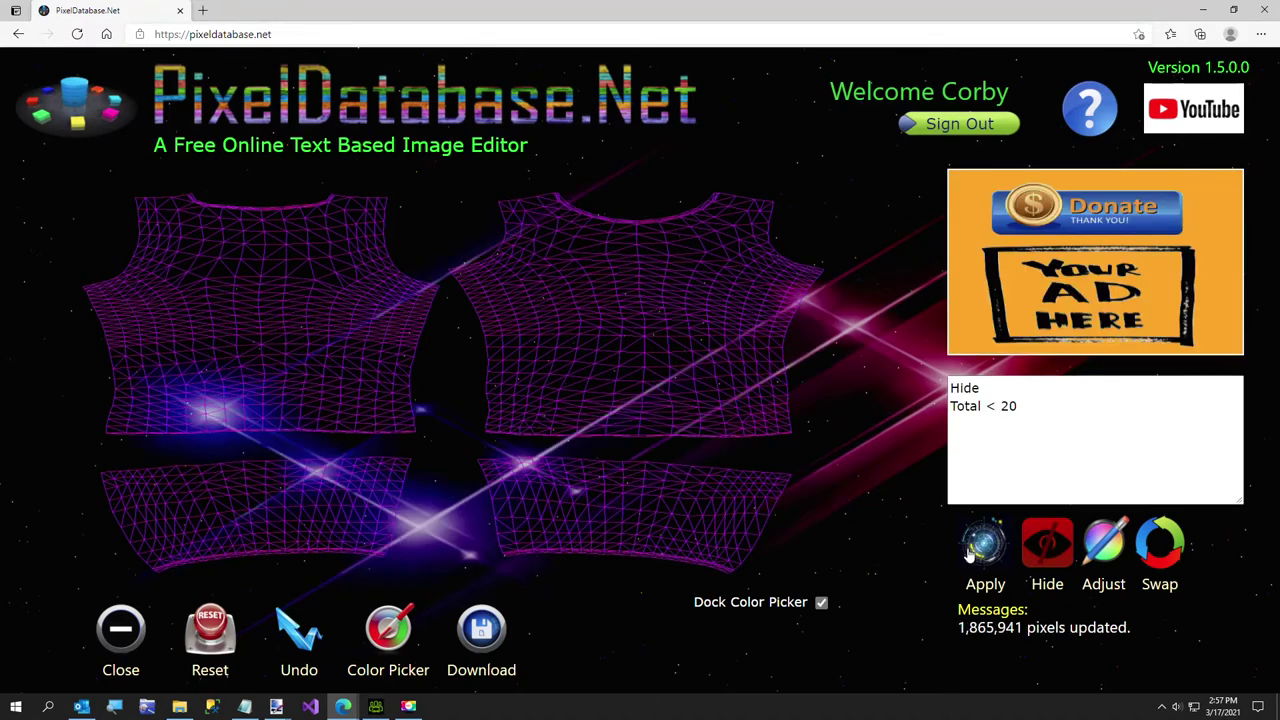
Step: Download the result over uv.png in Temp and open it in paint.net
click(562, 628)
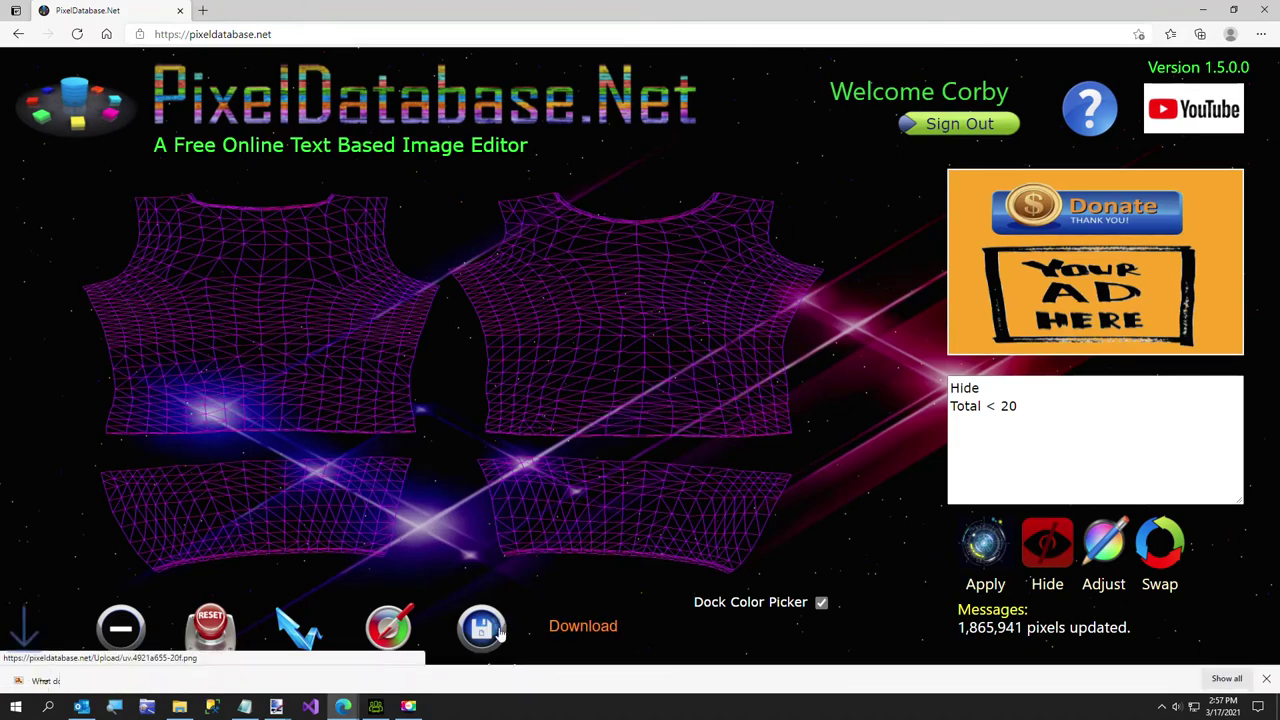
click(240, 678)
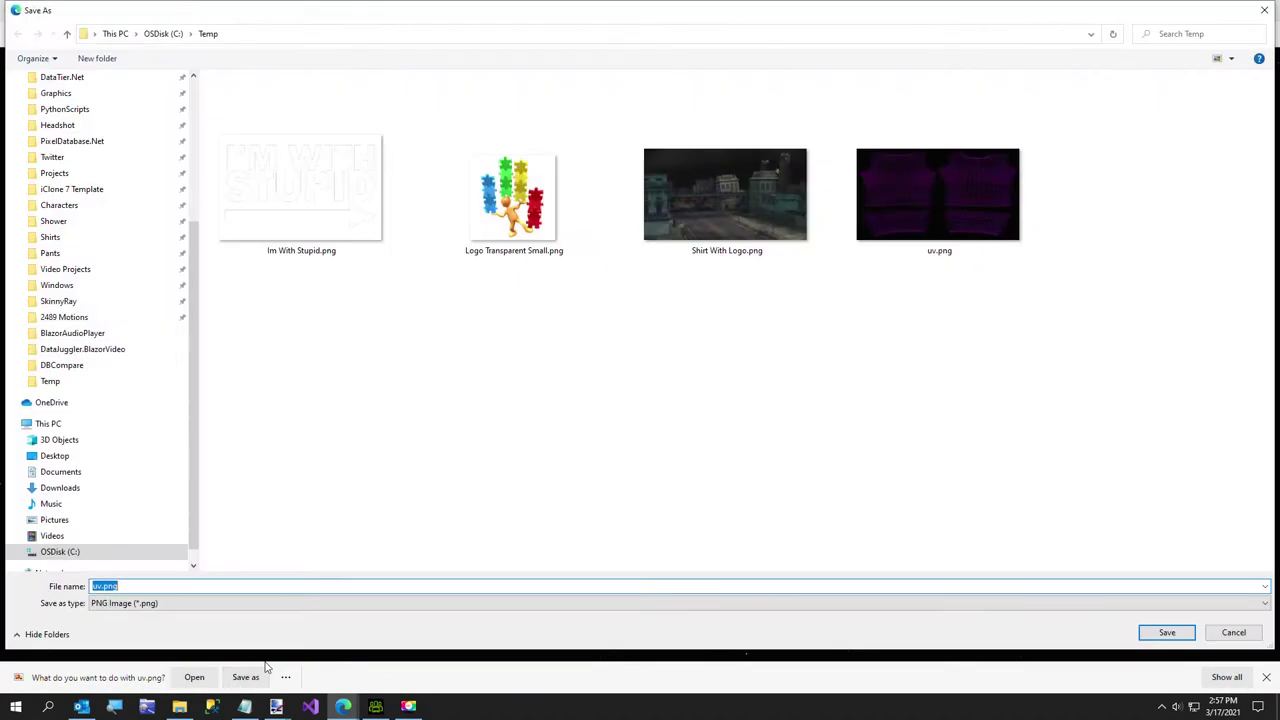
click(894, 223)
click(1170, 634)
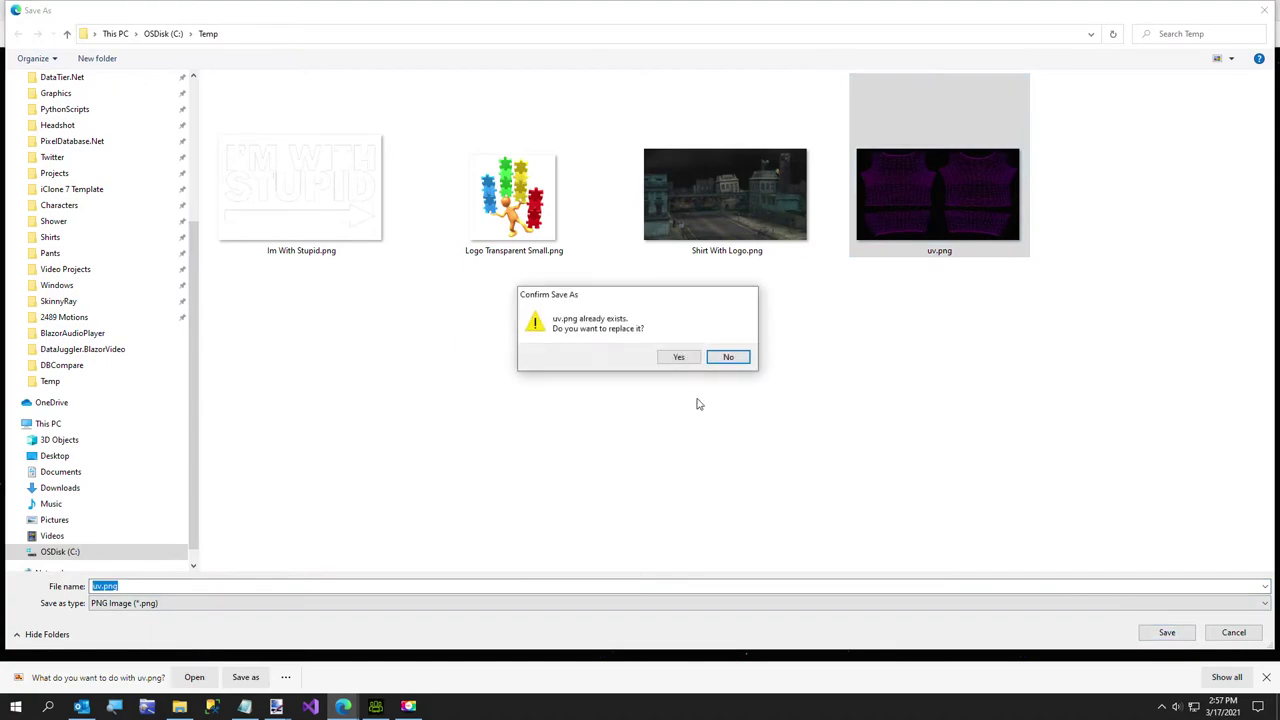
click(679, 358)
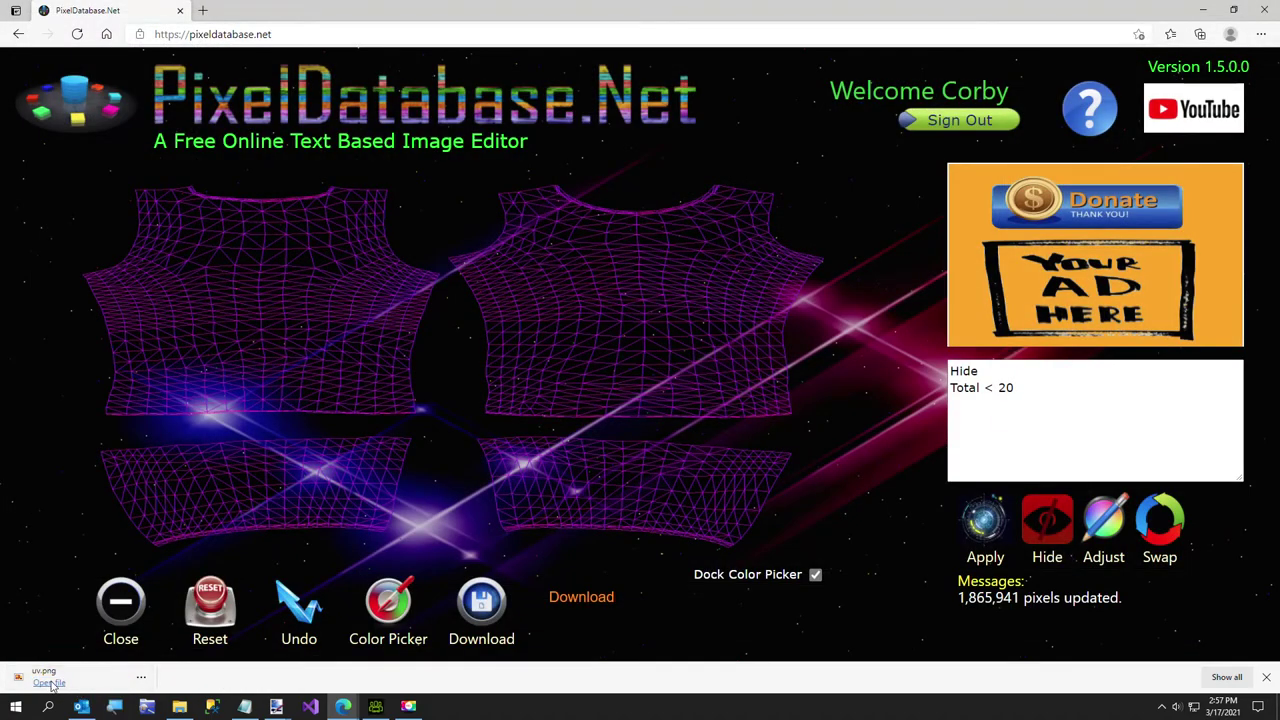
click(52, 683)
Step: Select the whole UV image, move to the diffuse texture, then bring up Im With Stupid.png
key(ctrl+a)
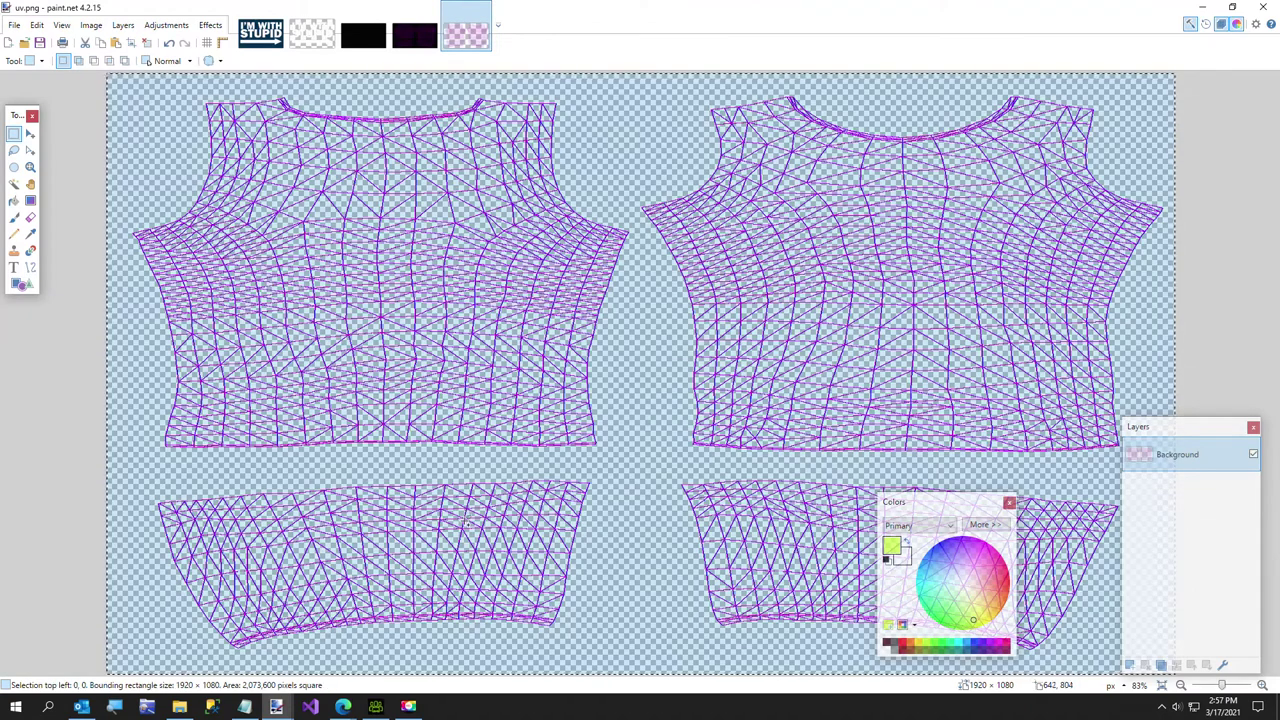
click(375, 45)
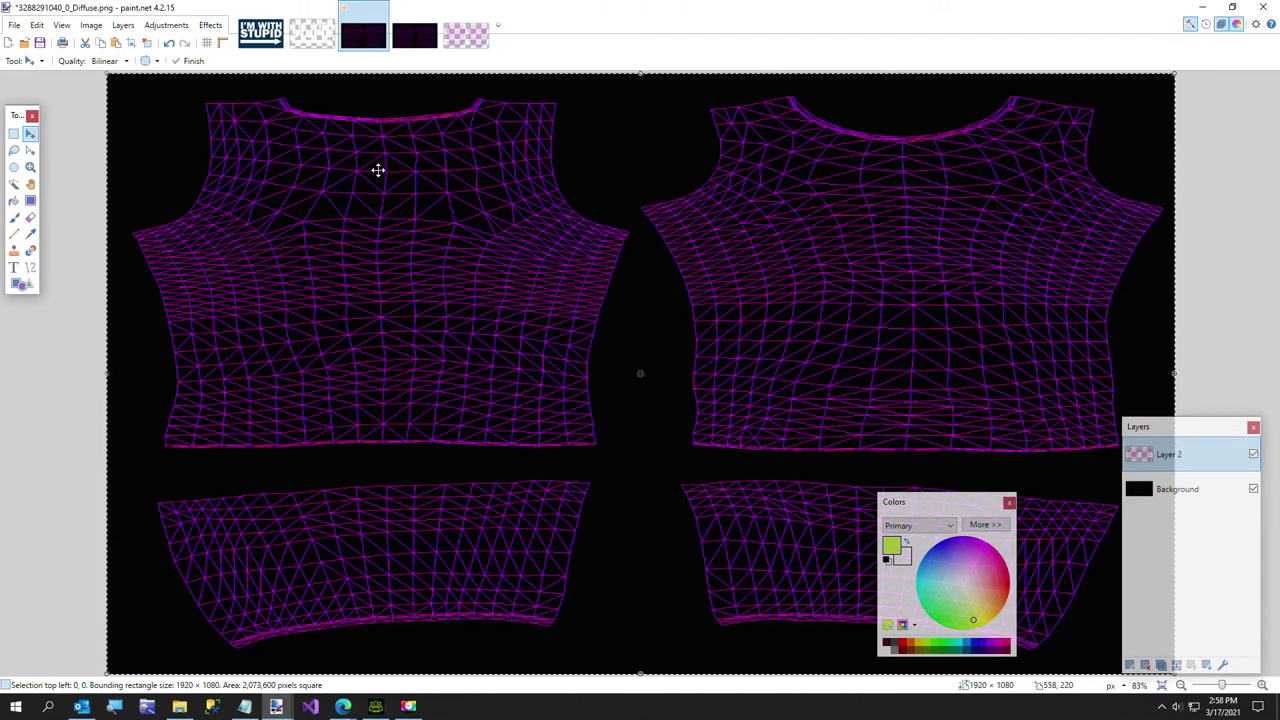
click(310, 36)
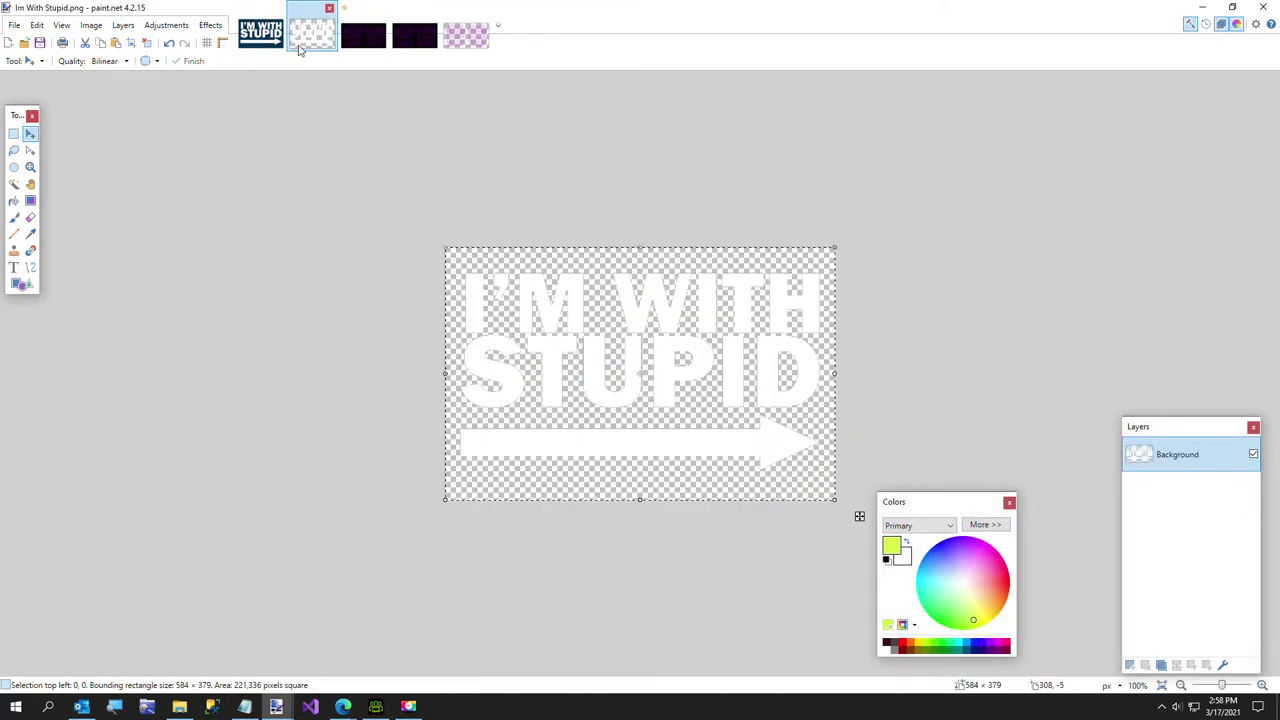
Step: Look over the black and transparent UV wireframe images, then return to the diffuse texture
click(424, 38)
click(380, 37)
key(ctrl+shift+v)
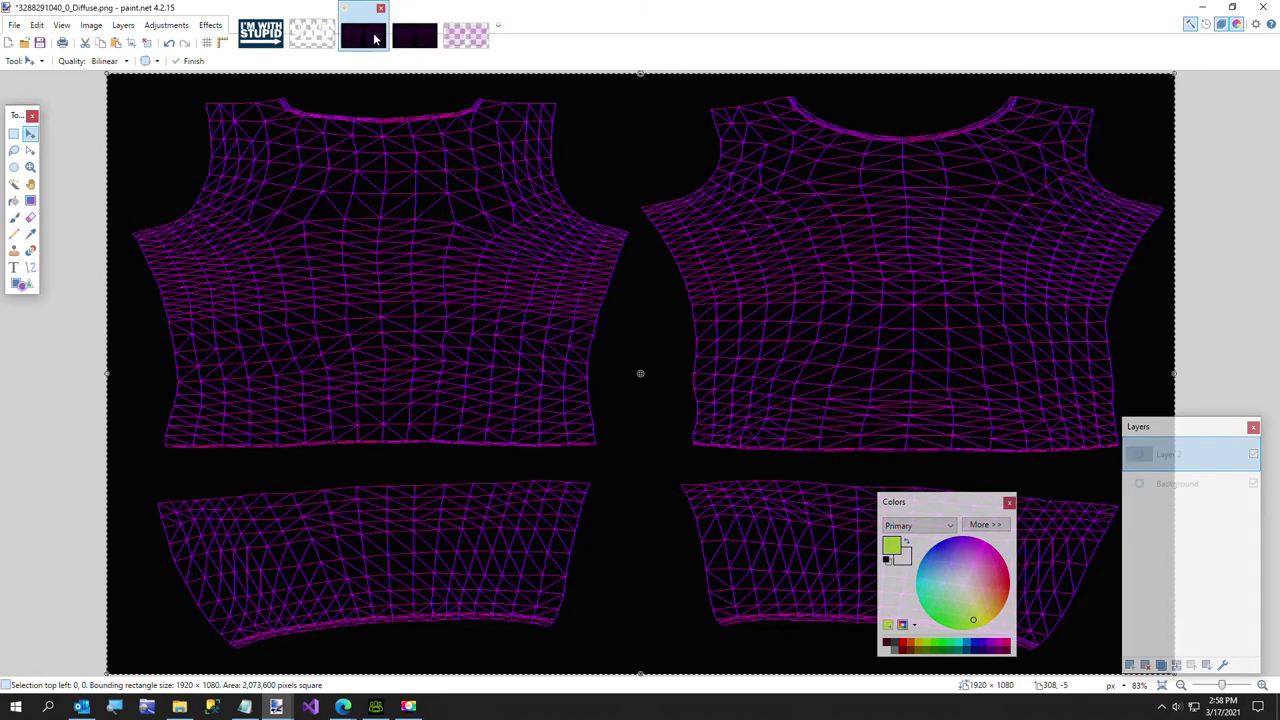
click(408, 44)
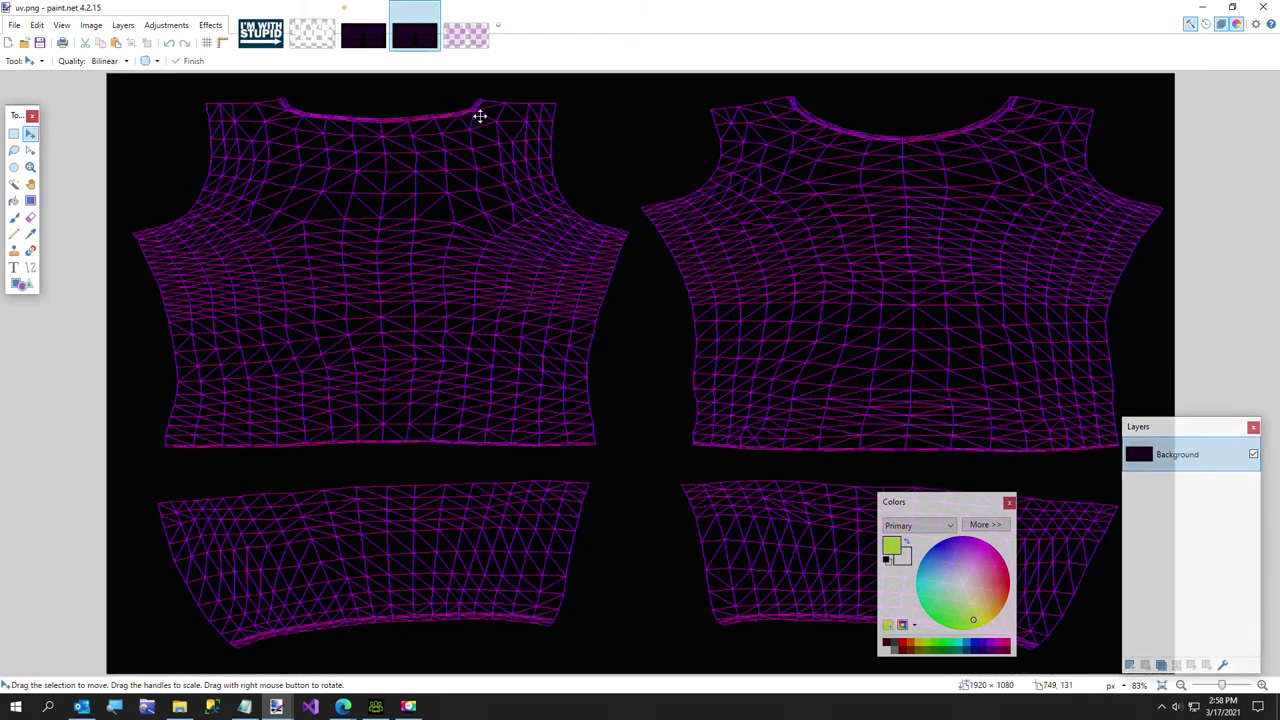
click(466, 36)
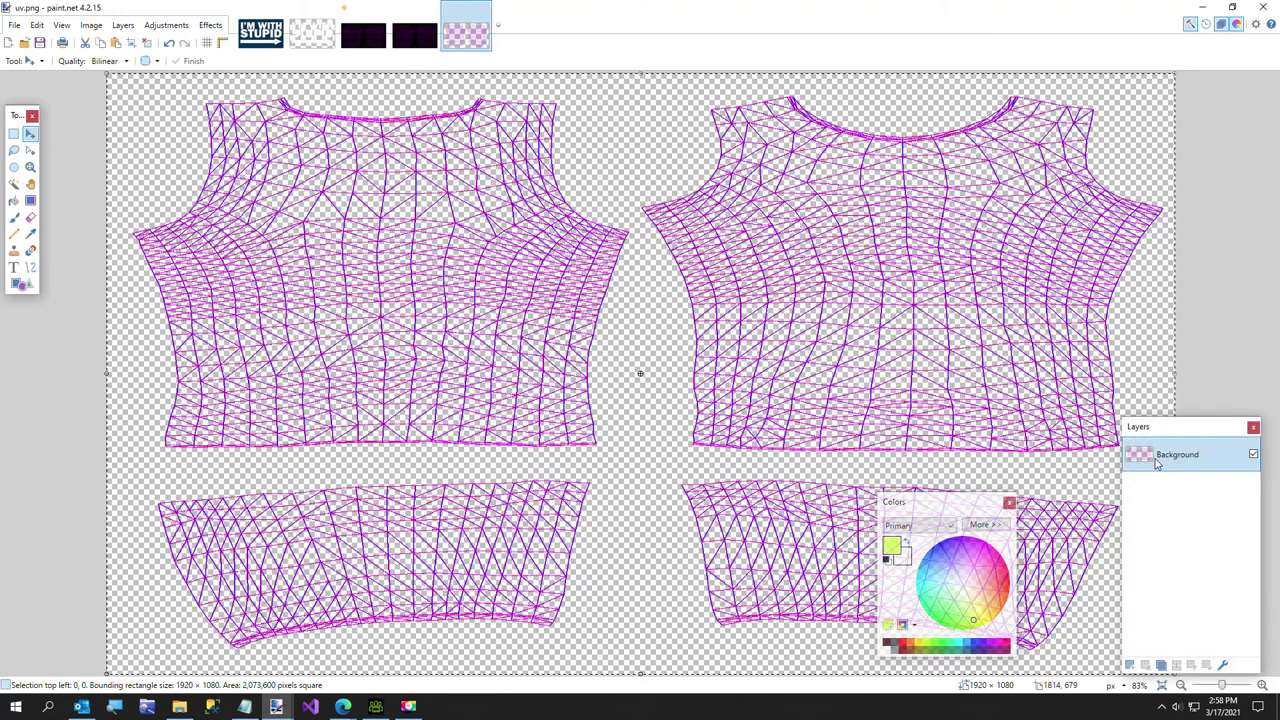
click(363, 36)
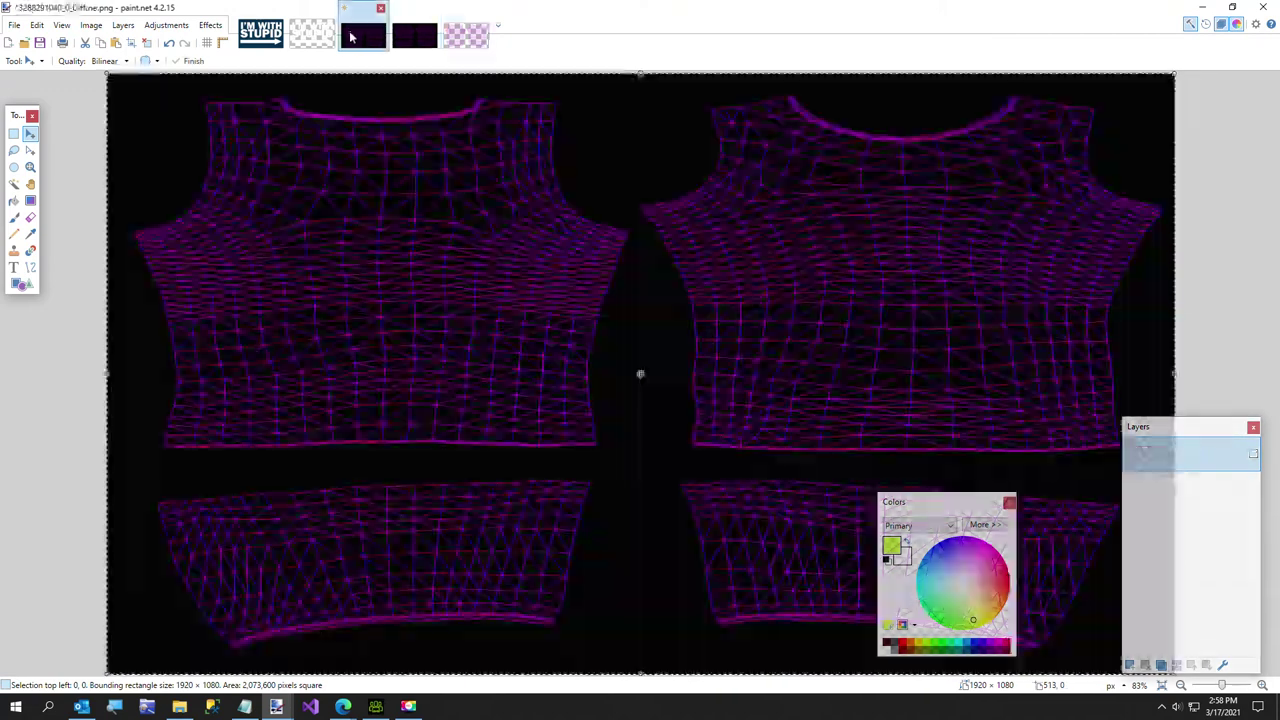
Step: Paste the logo onto a new layer and shrink it to 376 × 269 on the right shirt panel
click(1129, 665)
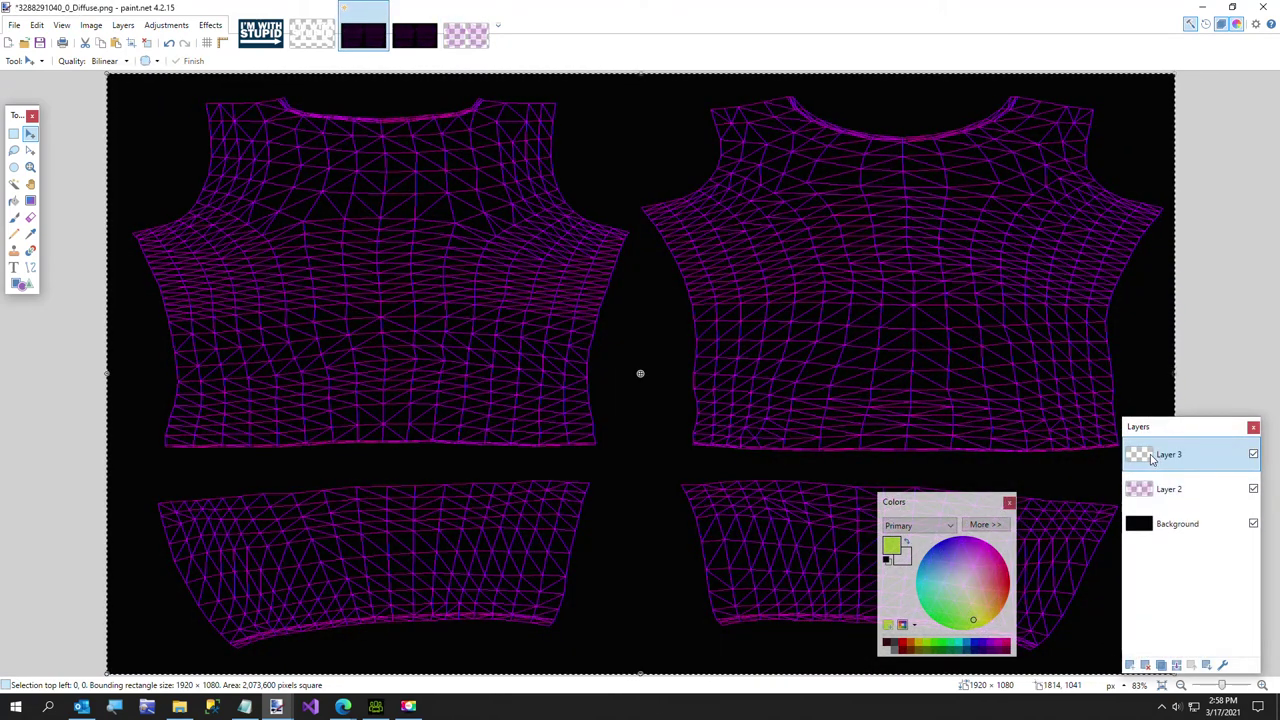
key(ctrl+v)
drag(460, 300, 1096, 432)
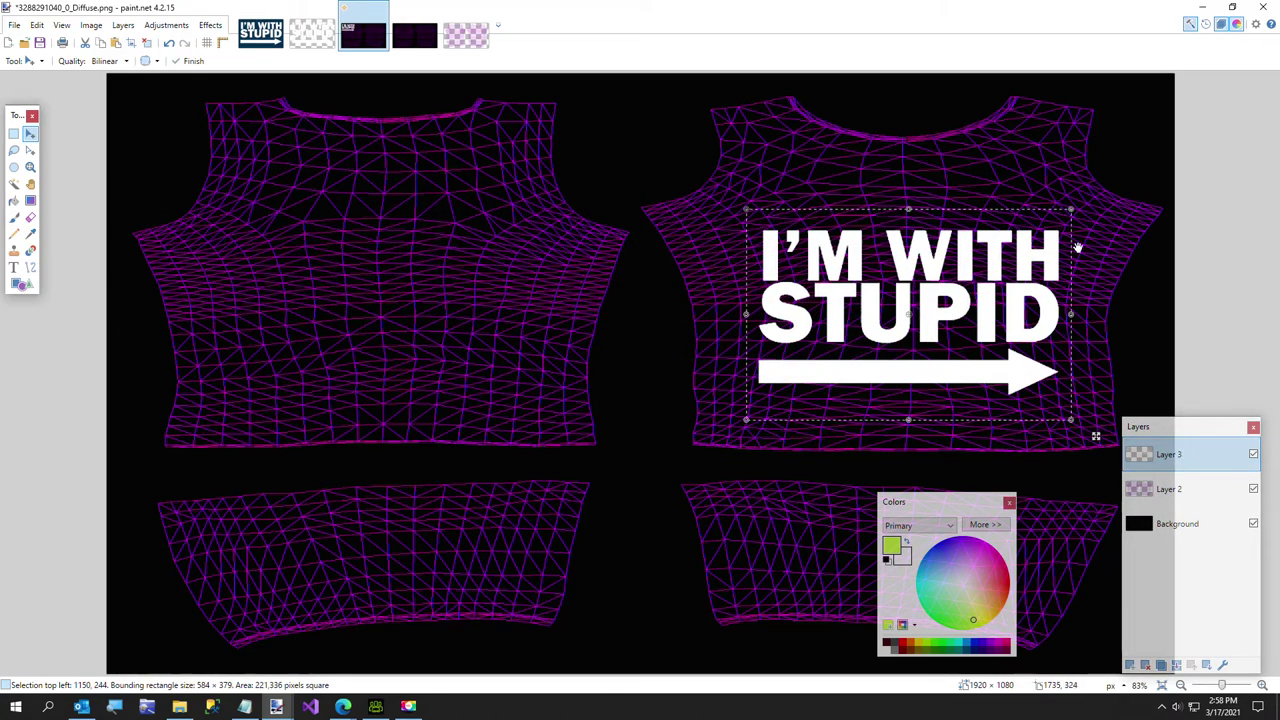
drag(1068, 208, 982, 270)
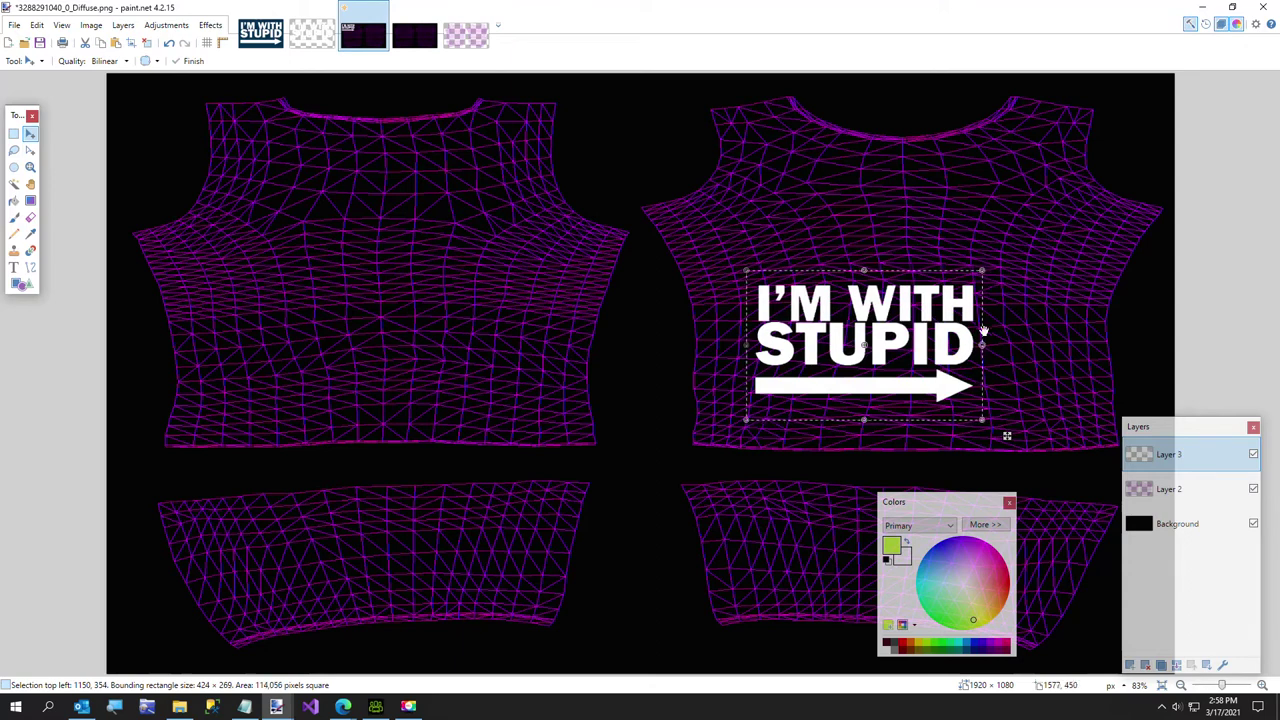
drag(975, 345, 953, 350)
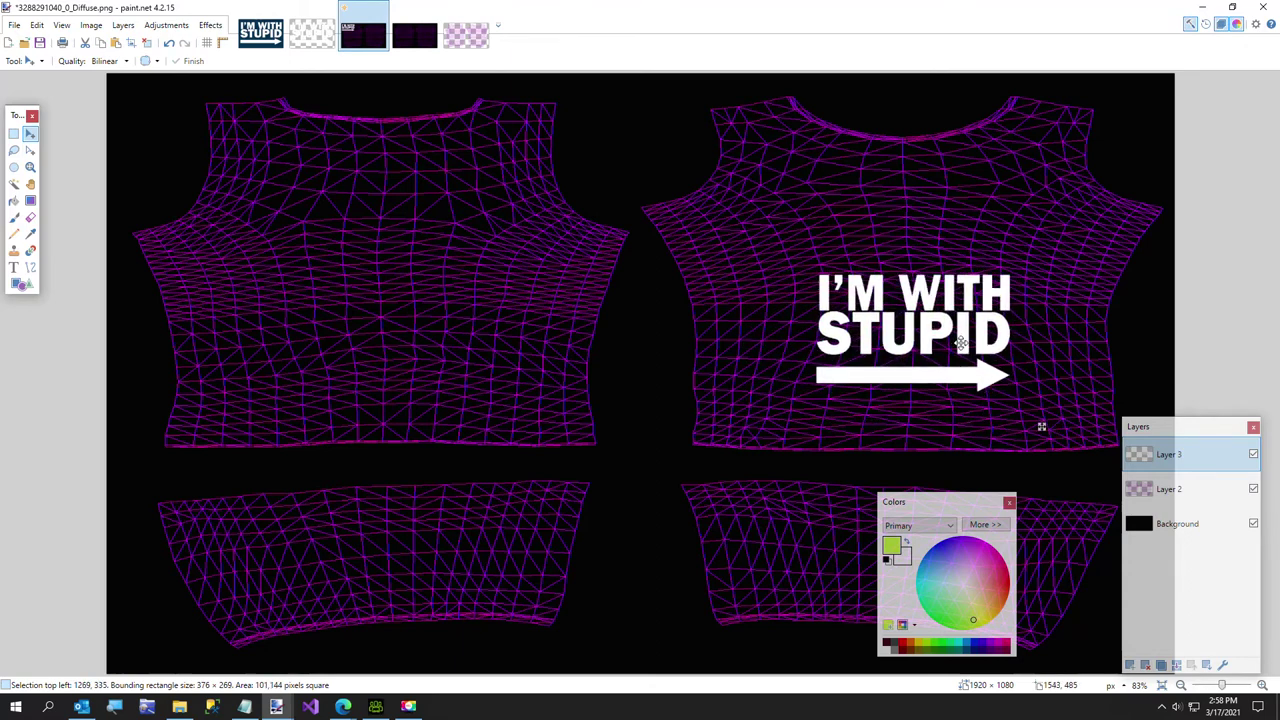
drag(961, 343, 962, 339)
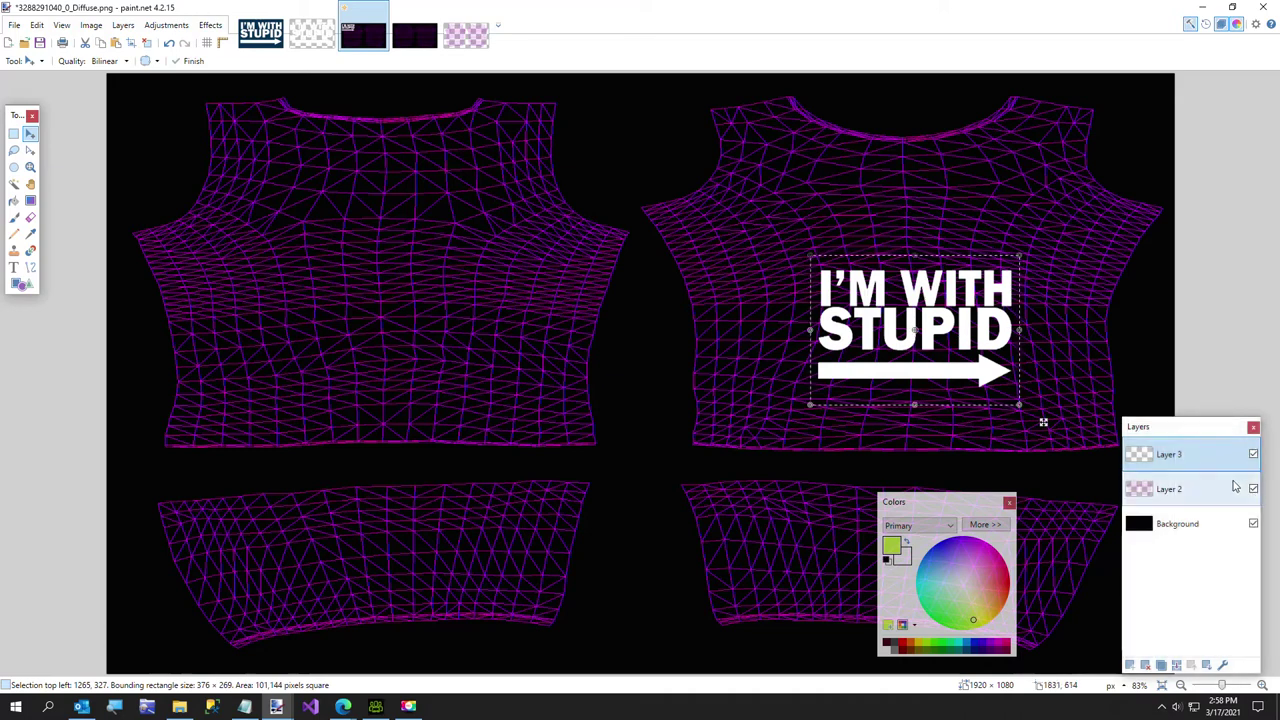
Step: Hide the magenta wireframe layer and start a Save As with PNG as the format
click(1253, 490)
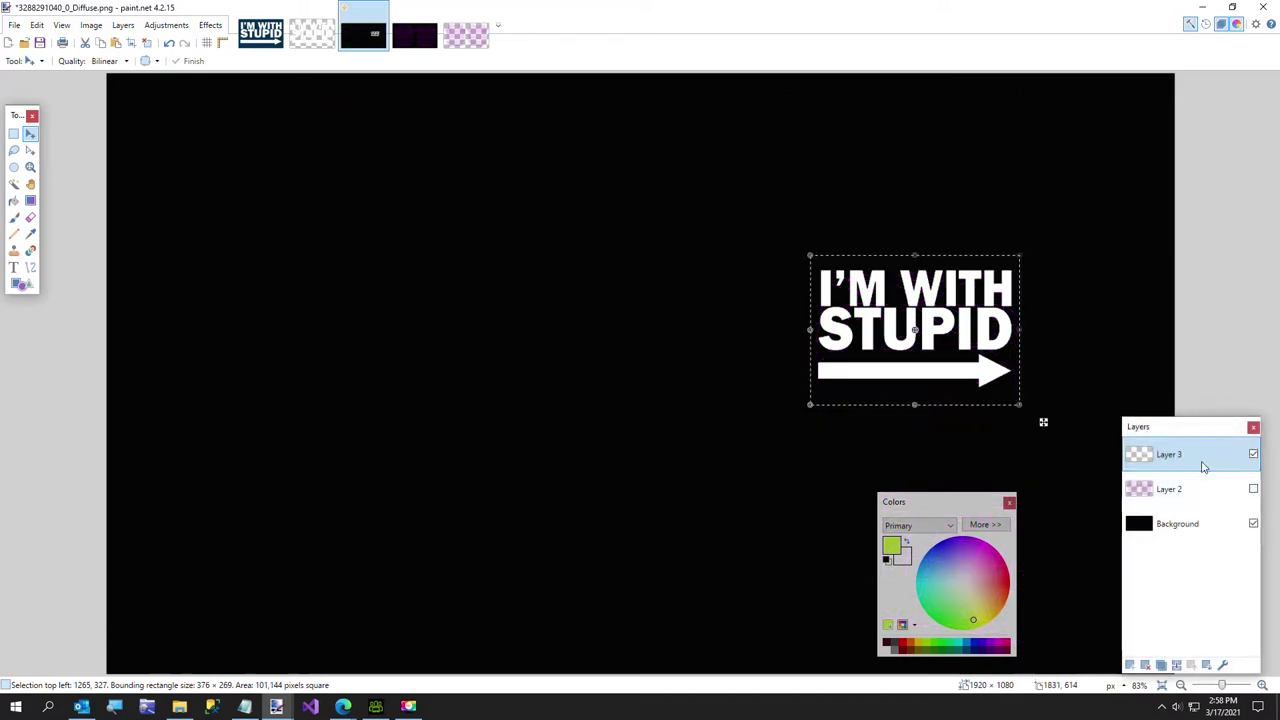
click(14, 25)
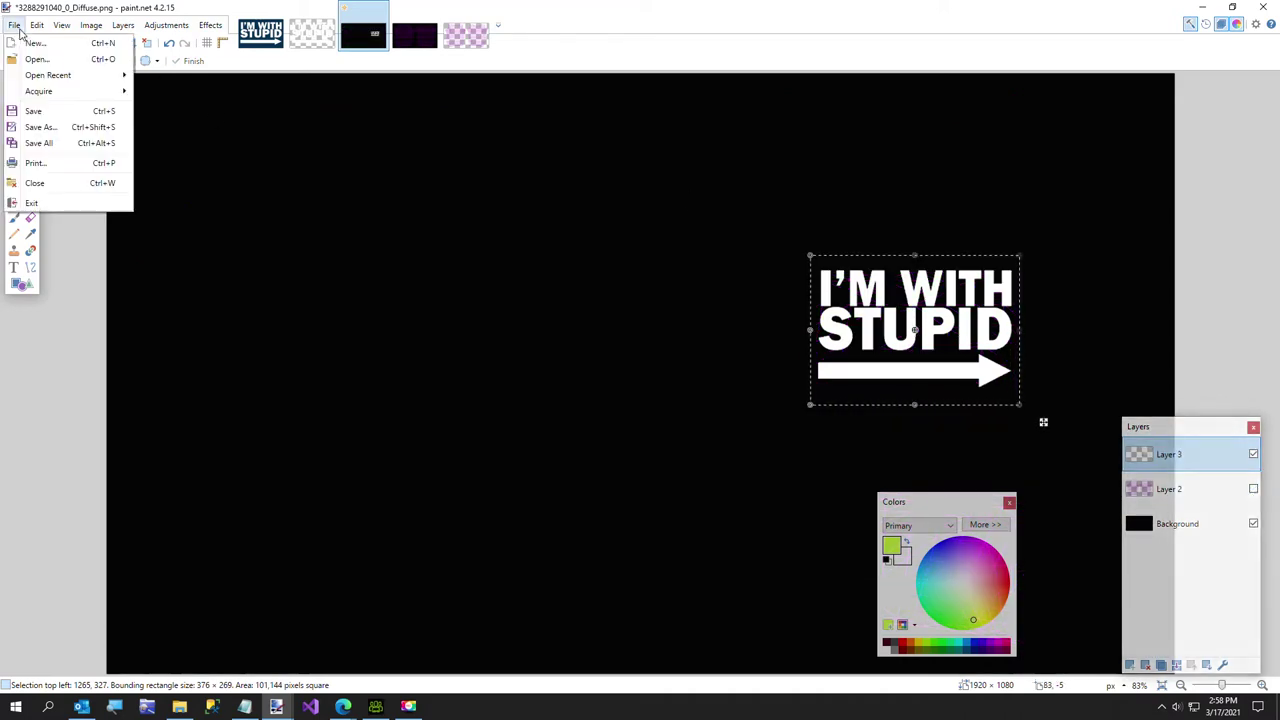
click(40, 127)
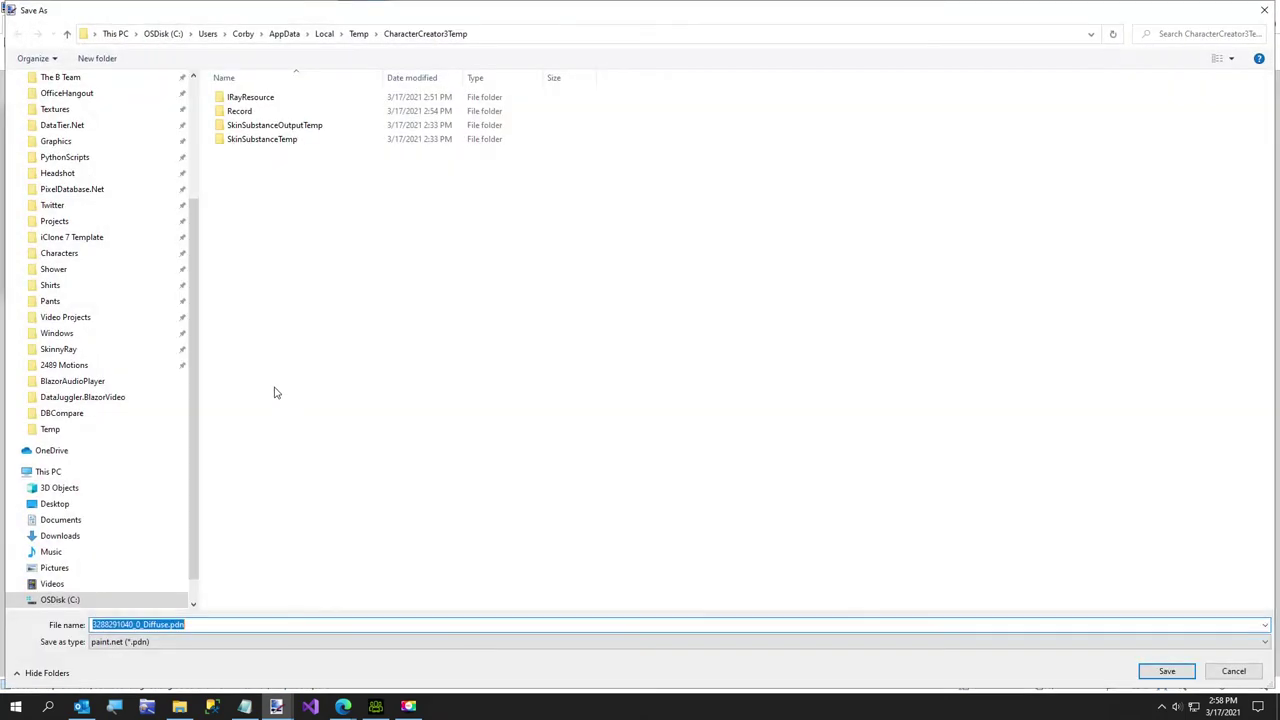
click(148, 642)
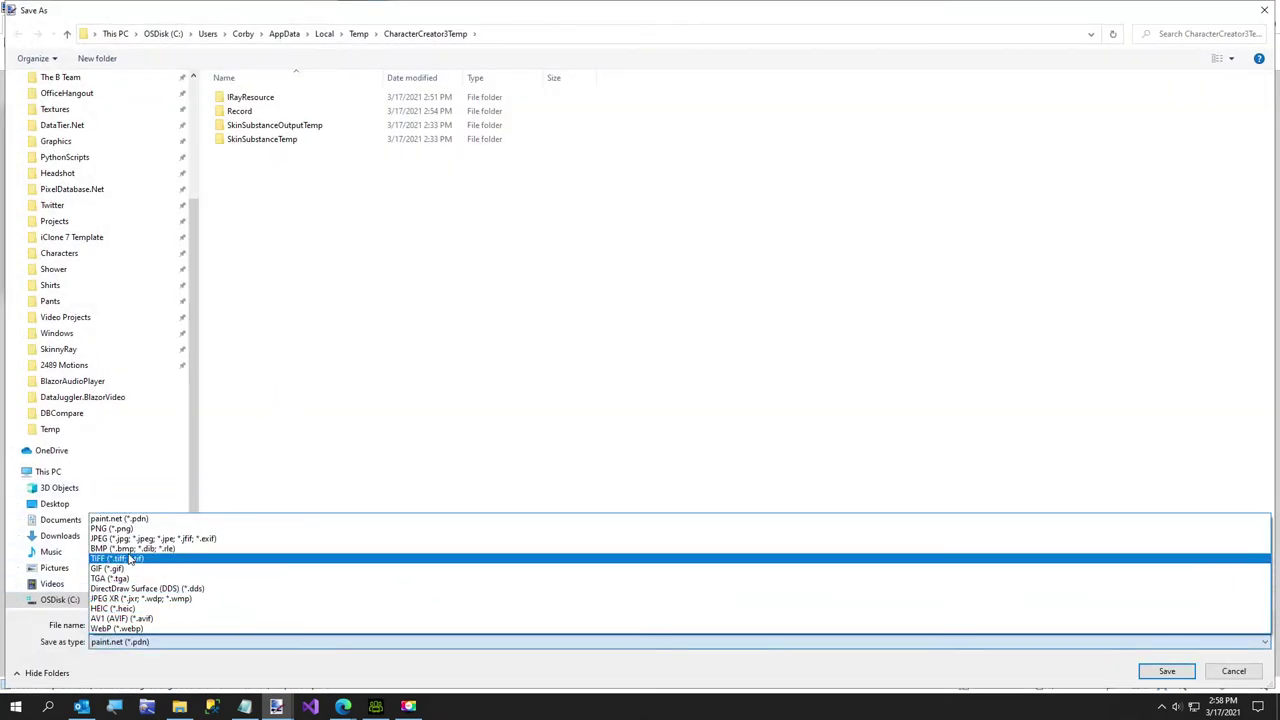
click(122, 530)
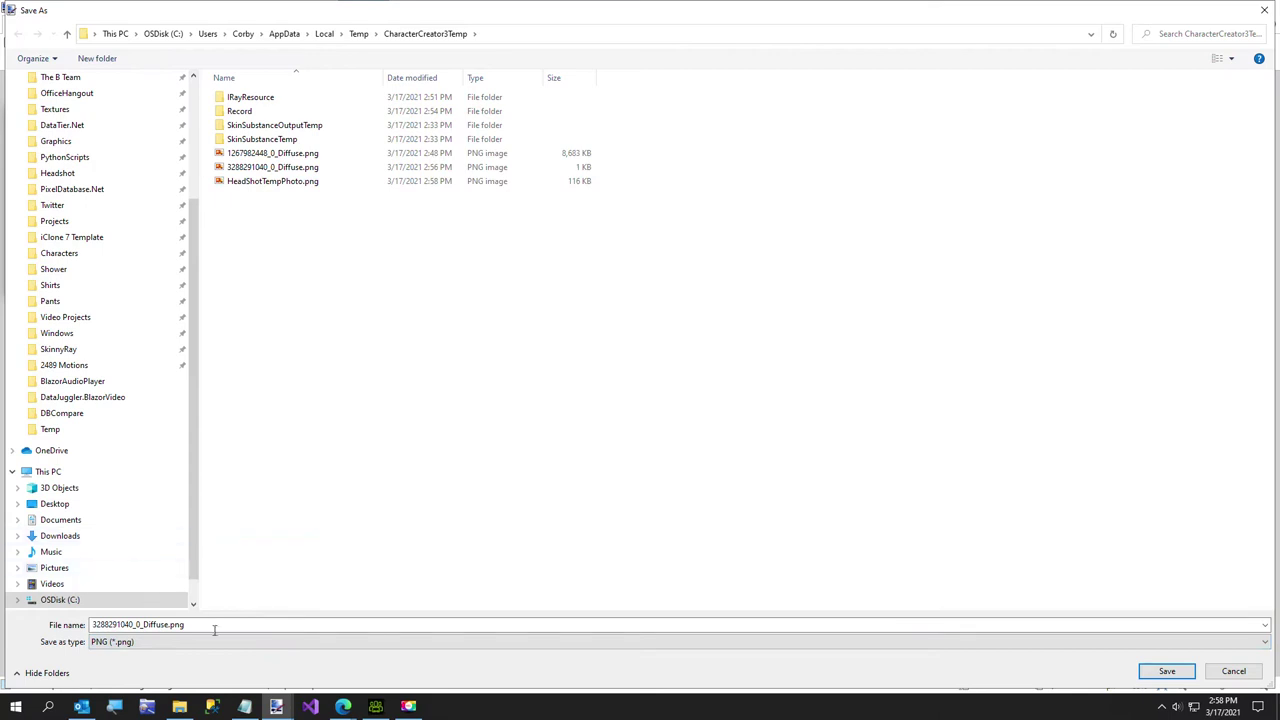
Step: Save the texture as 'Shirt With Image' in C:\Temp, flattening the layers
click(50, 429)
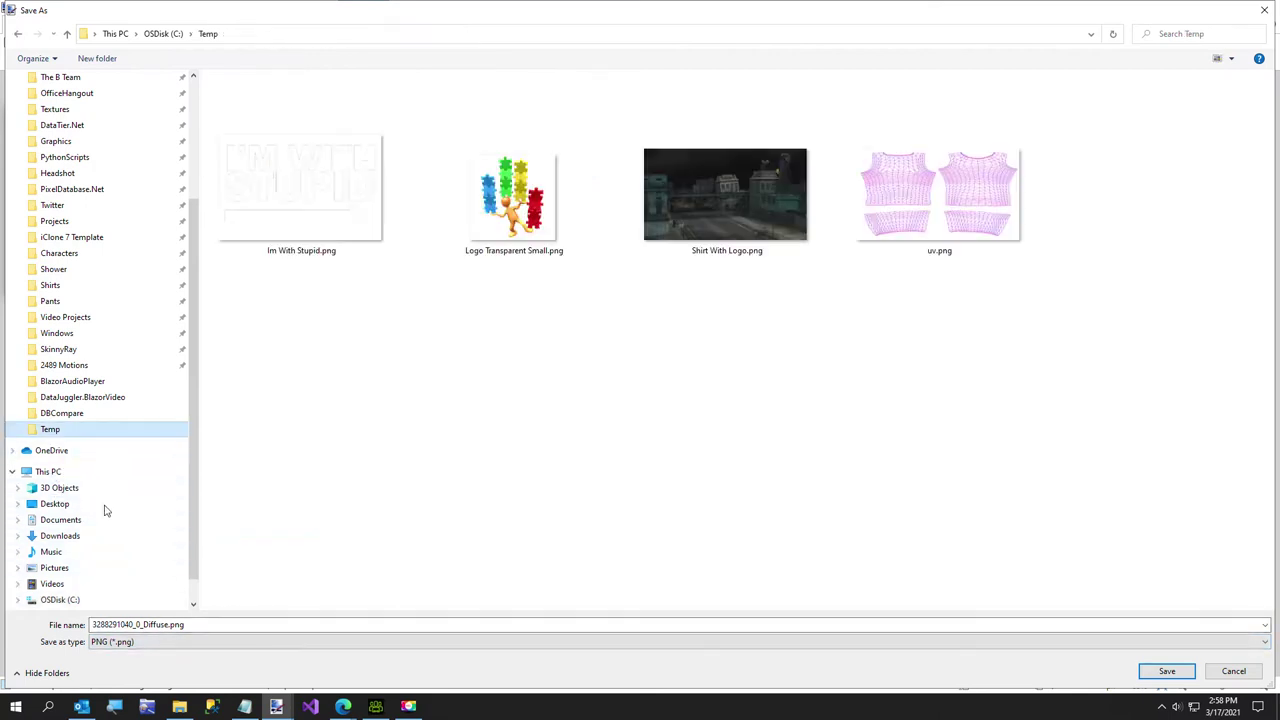
double_click(205, 624)
text(Sh)
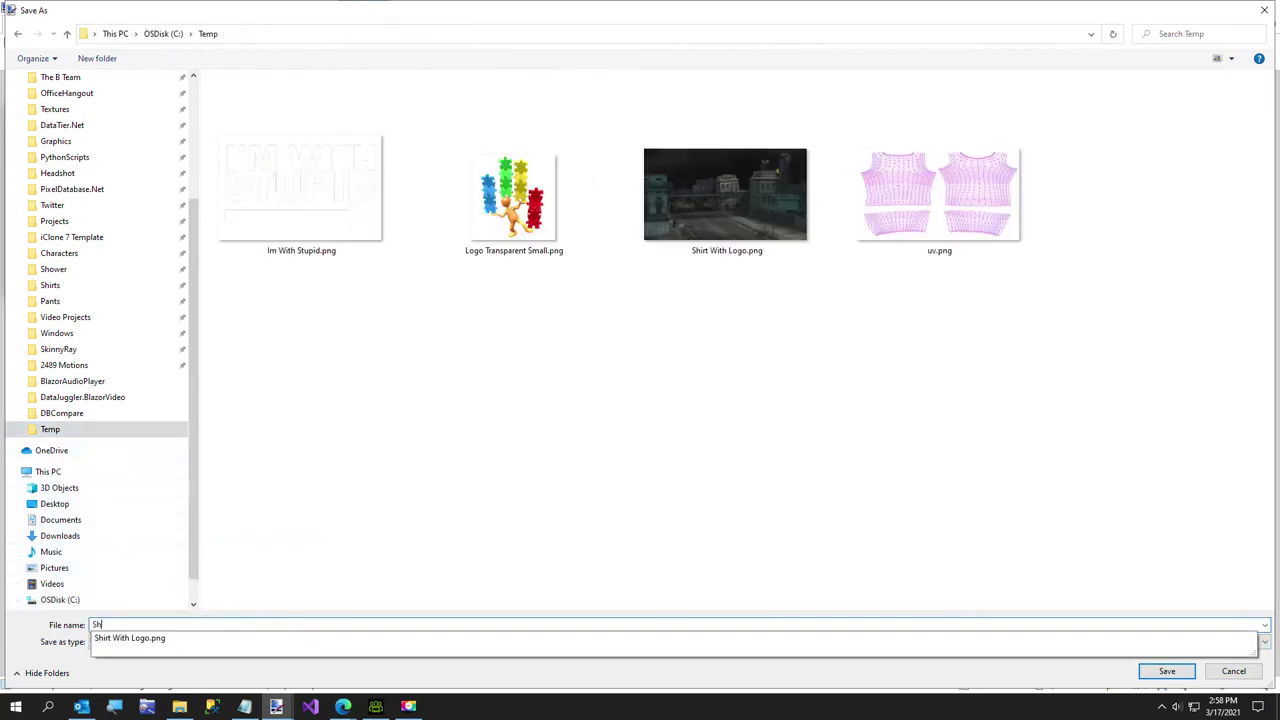
text(irt With Image)
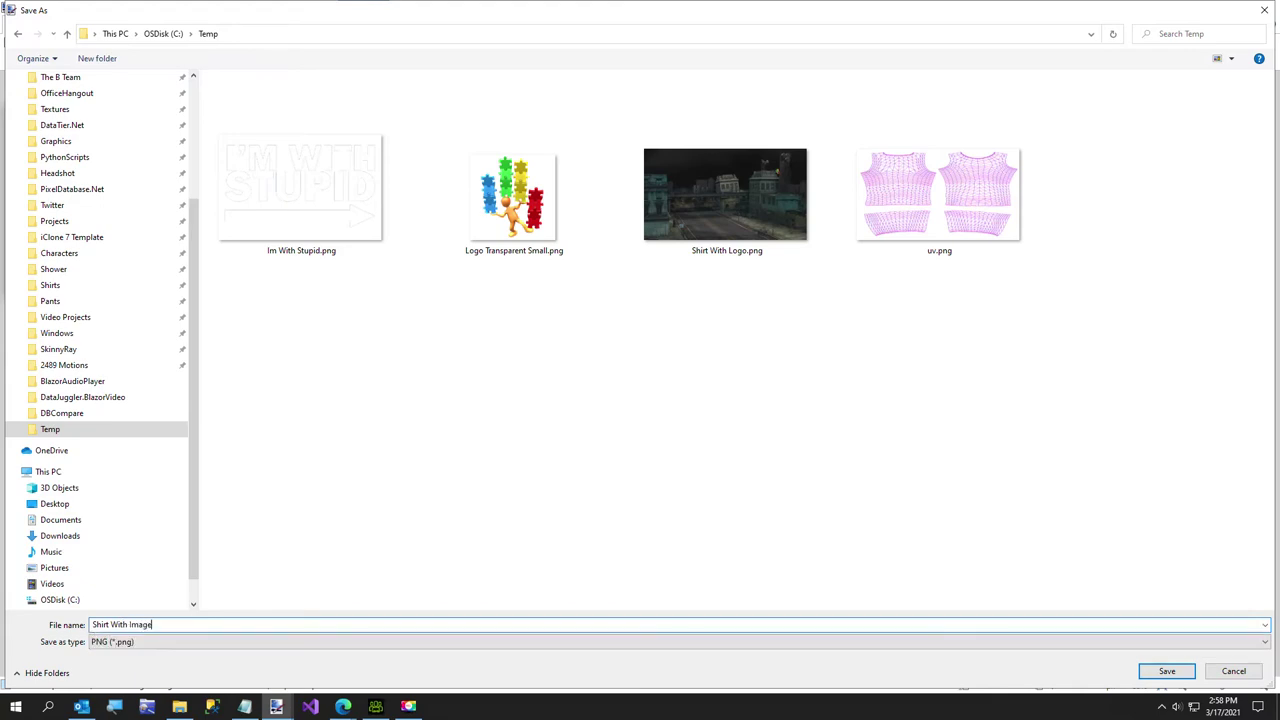
key(Return)
key(Return)
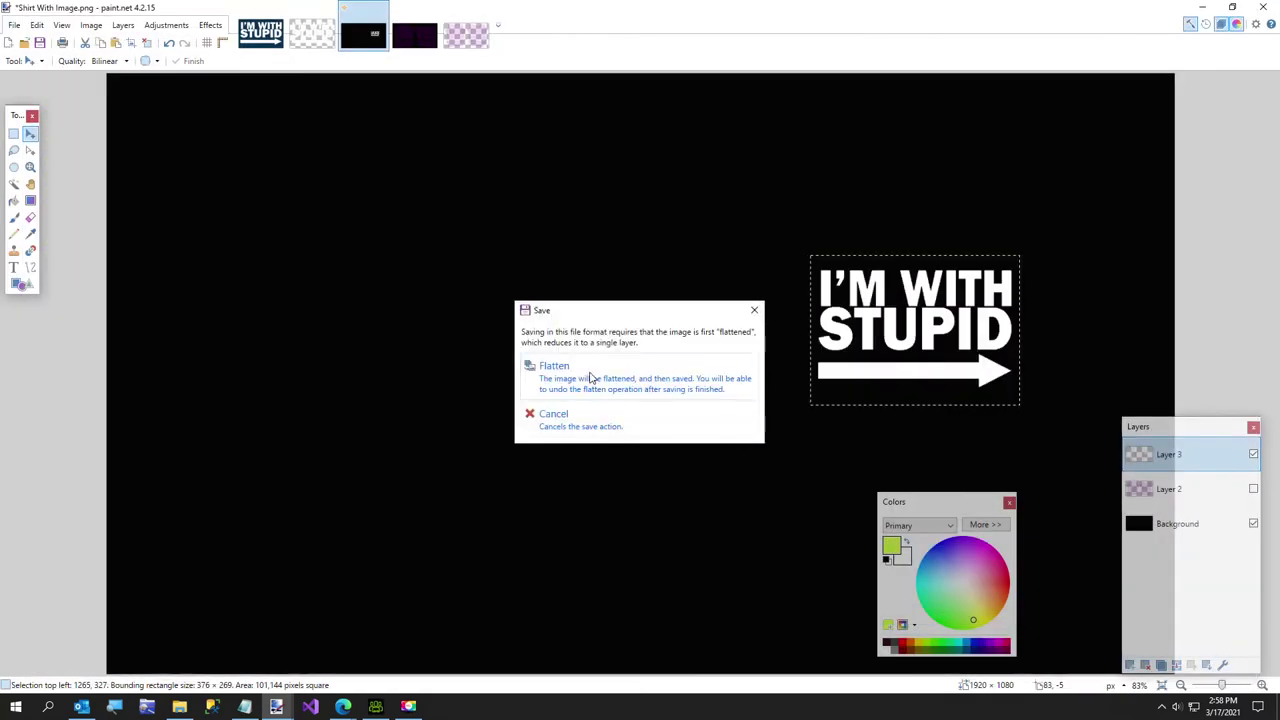
click(590, 378)
Step: Load Shirt With Image.png from Temp into the shirt's Diffuse slot in Character Creator 3
click(374, 707)
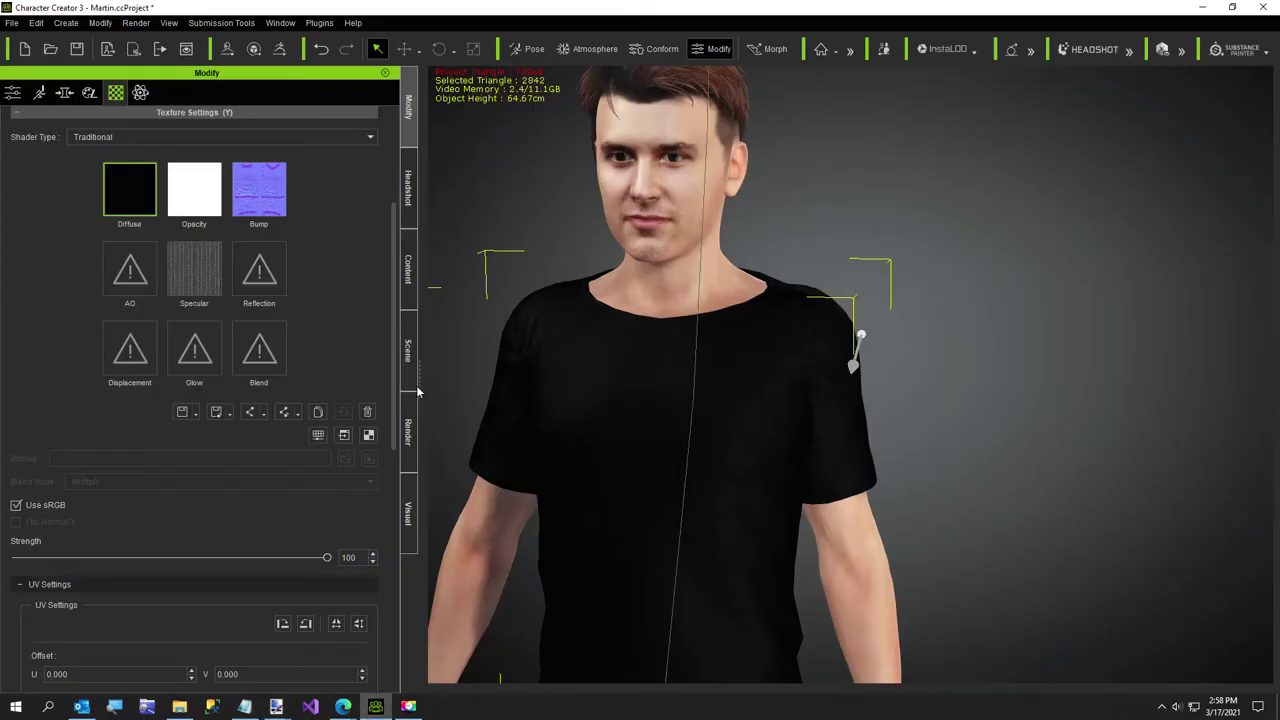
double_click(107, 194)
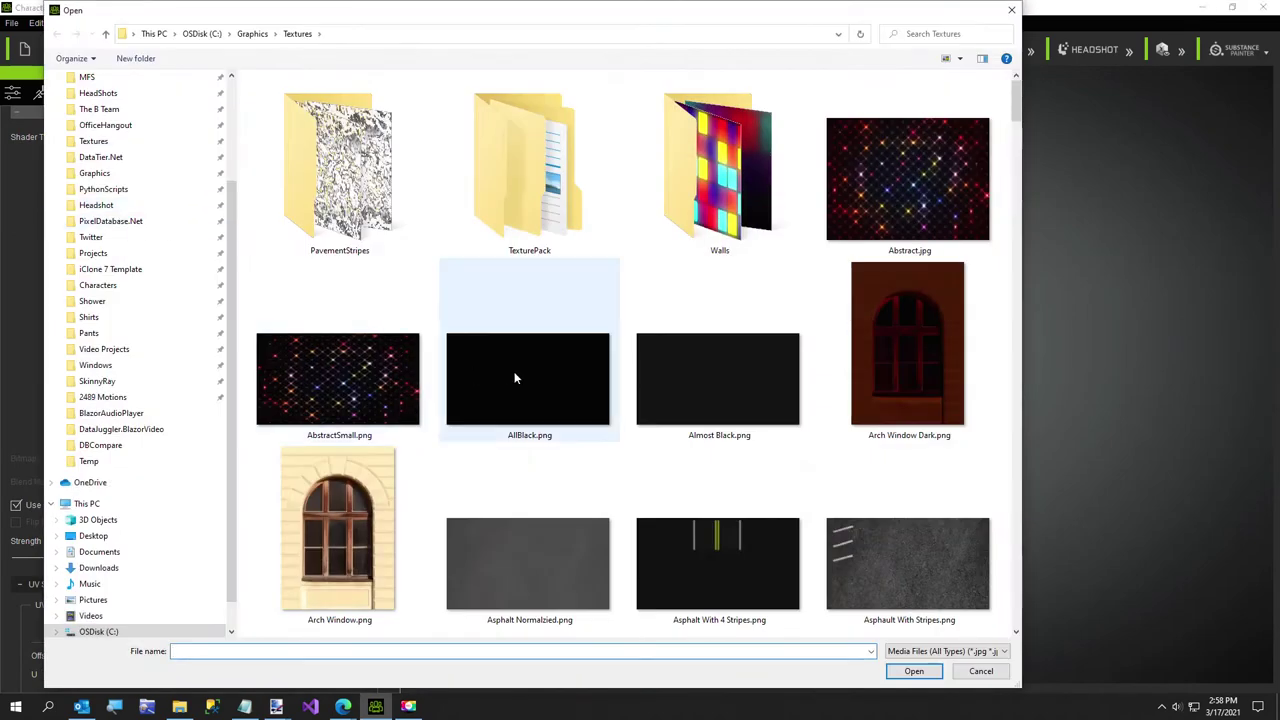
click(78, 462)
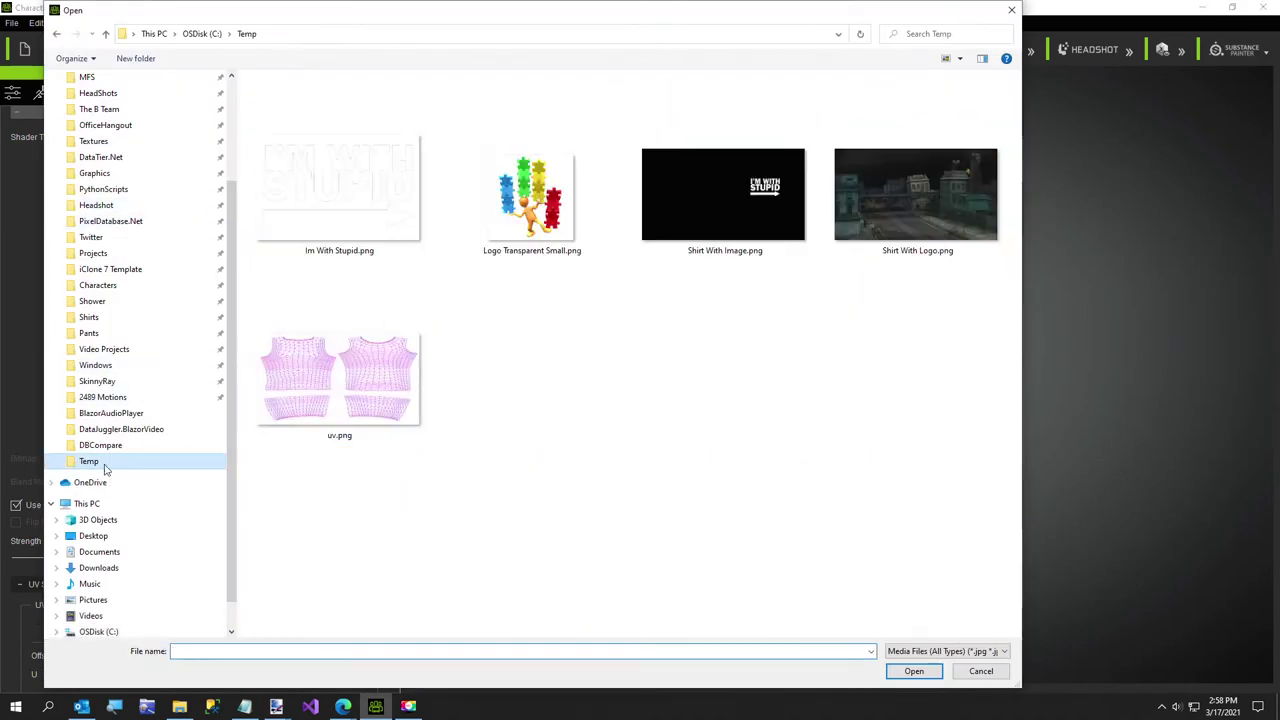
double_click(712, 199)
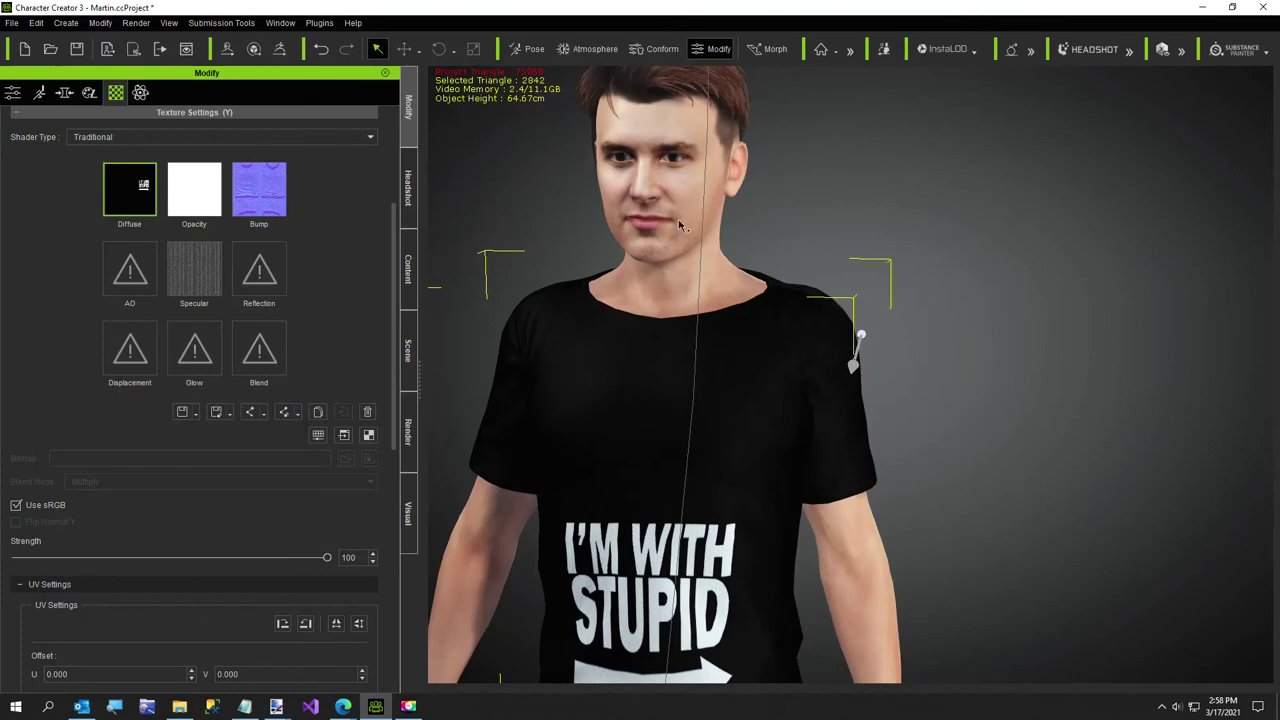
middle_drag(607, 401, 703, 326)
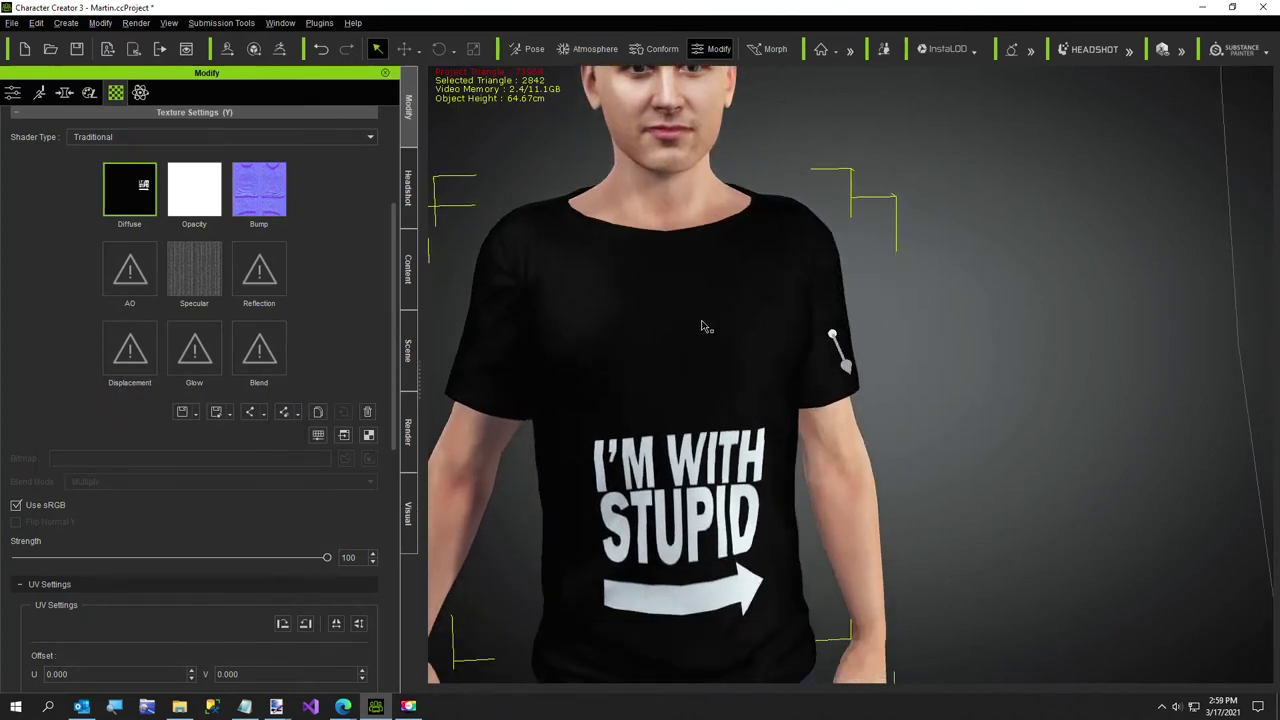
Step: Close the uv.png, dark UV layout, checkerboard and Im With Stupid images in paint.net
mouse_move(276, 706)
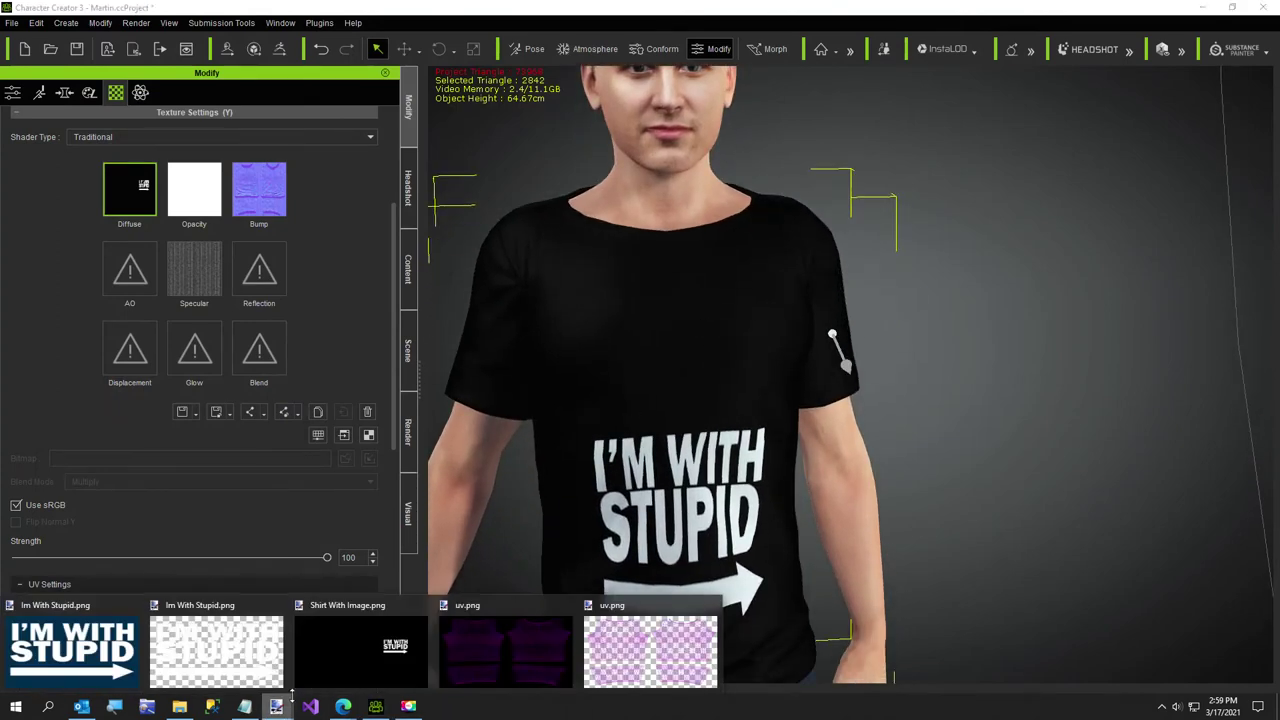
click(590, 647)
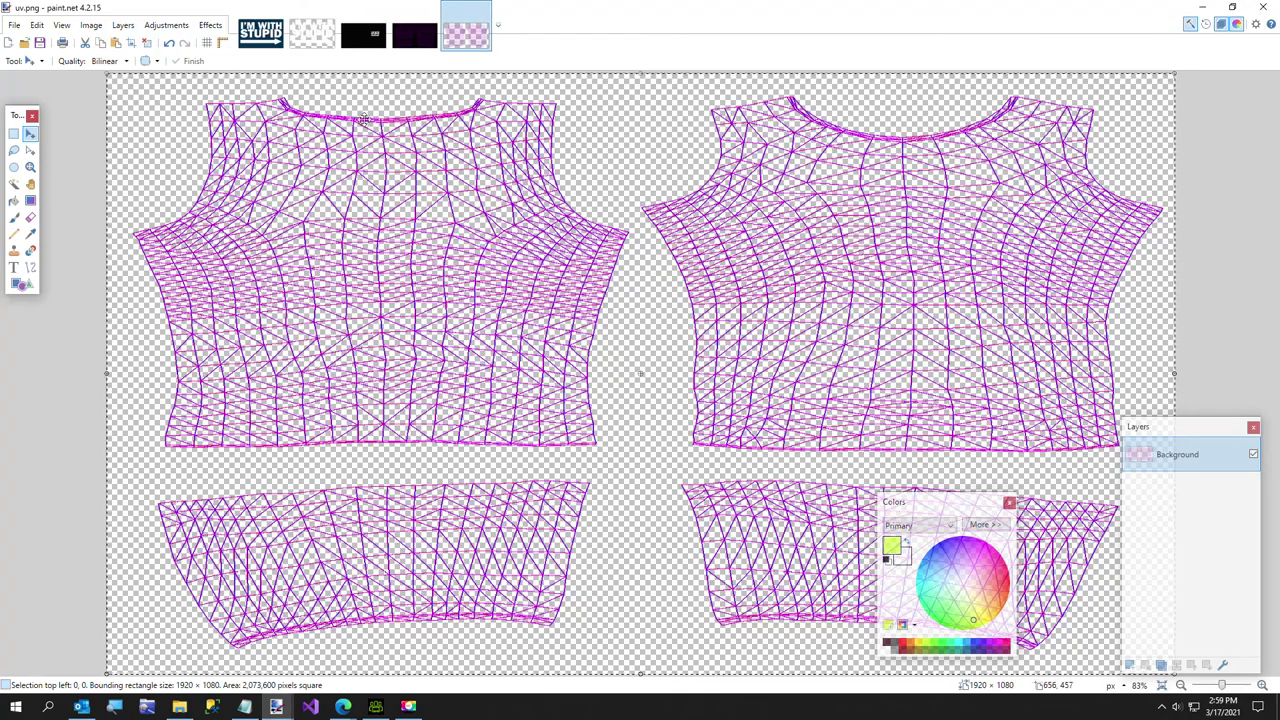
click(483, 9)
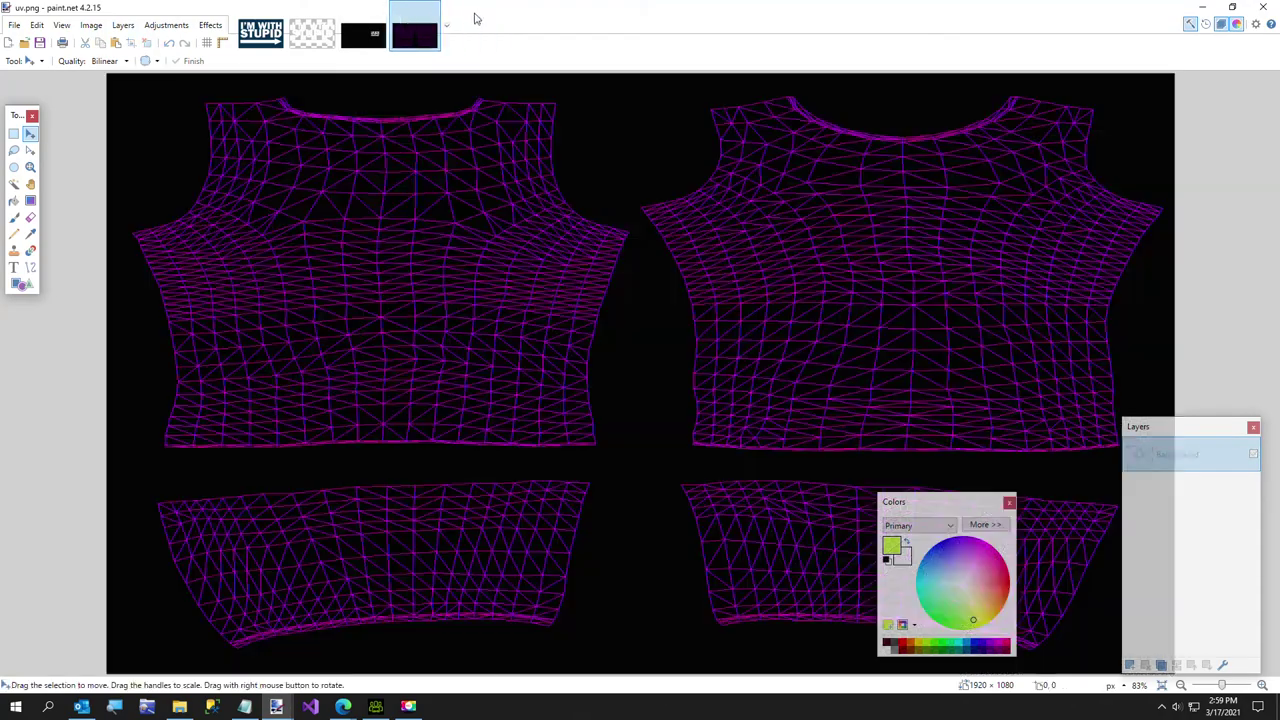
click(432, 9)
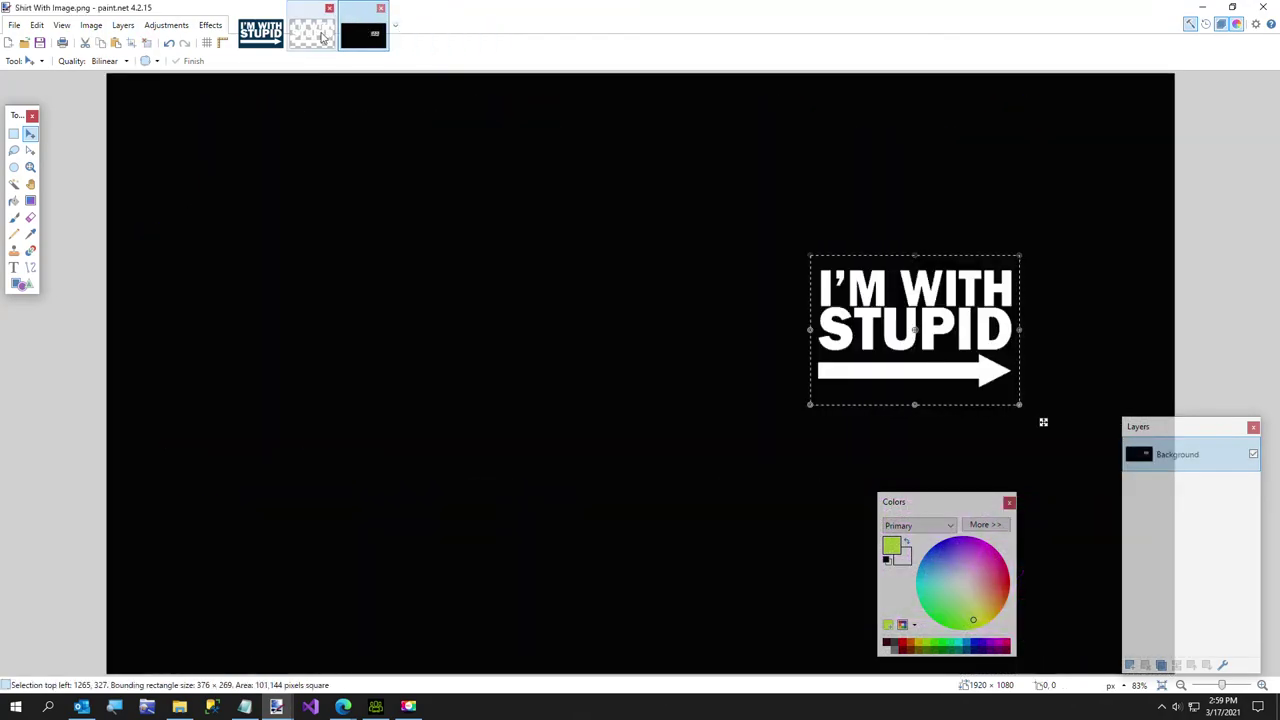
click(330, 8)
click(268, 28)
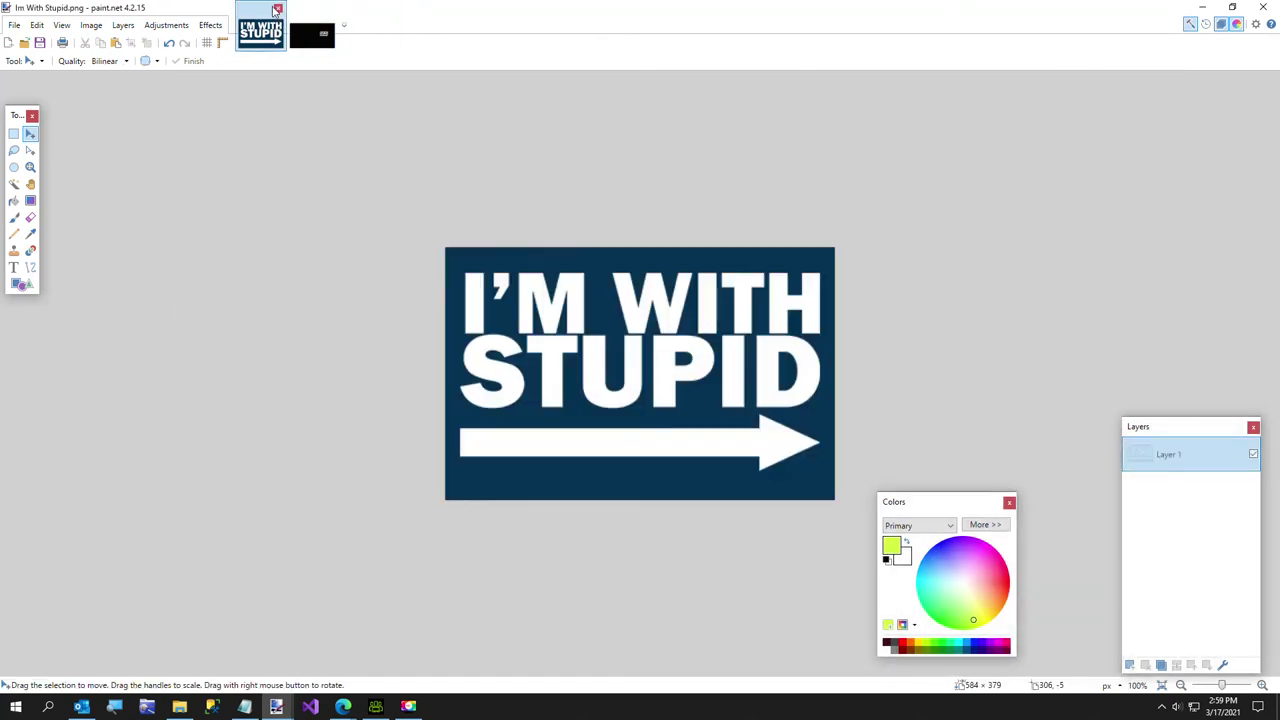
click(278, 10)
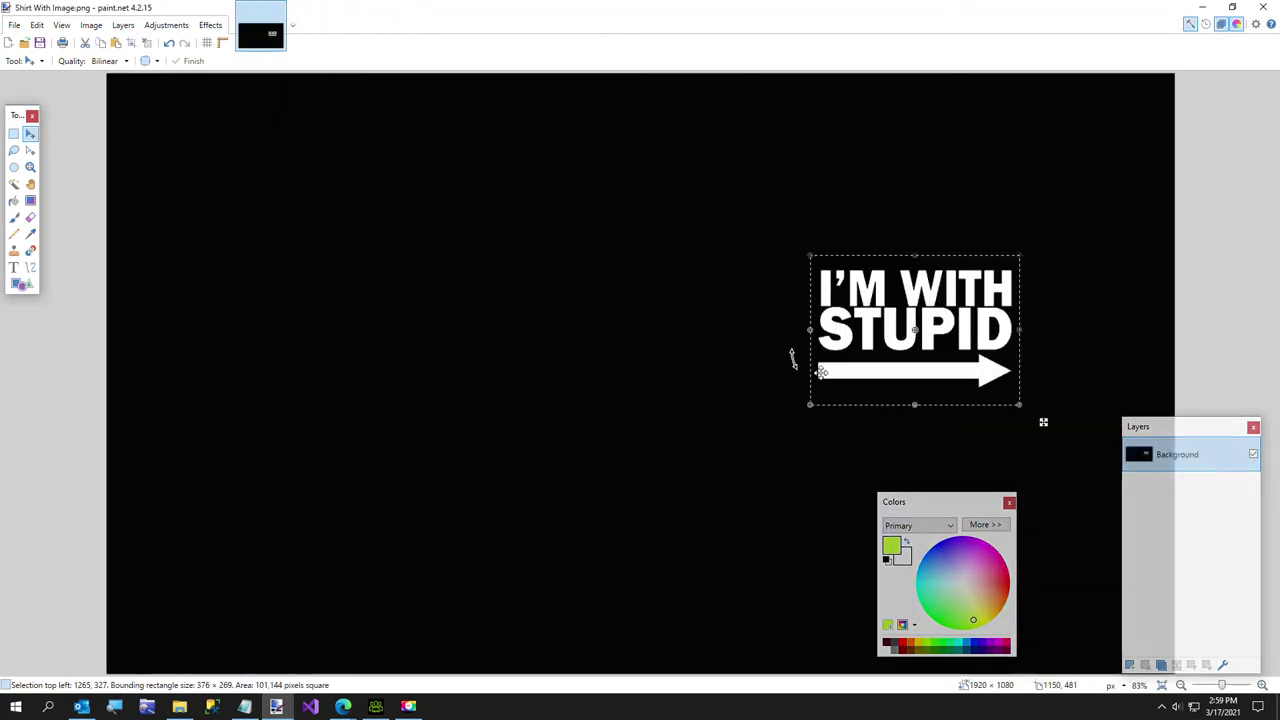
Step: Move the logo on Layer 3 higher, to top-left 1260, 197, and deselect it
mouse_move(1044, 425)
mouse_down()
mouse_move(1040, 406)
mouse_move(1043, 424)
mouse_up()
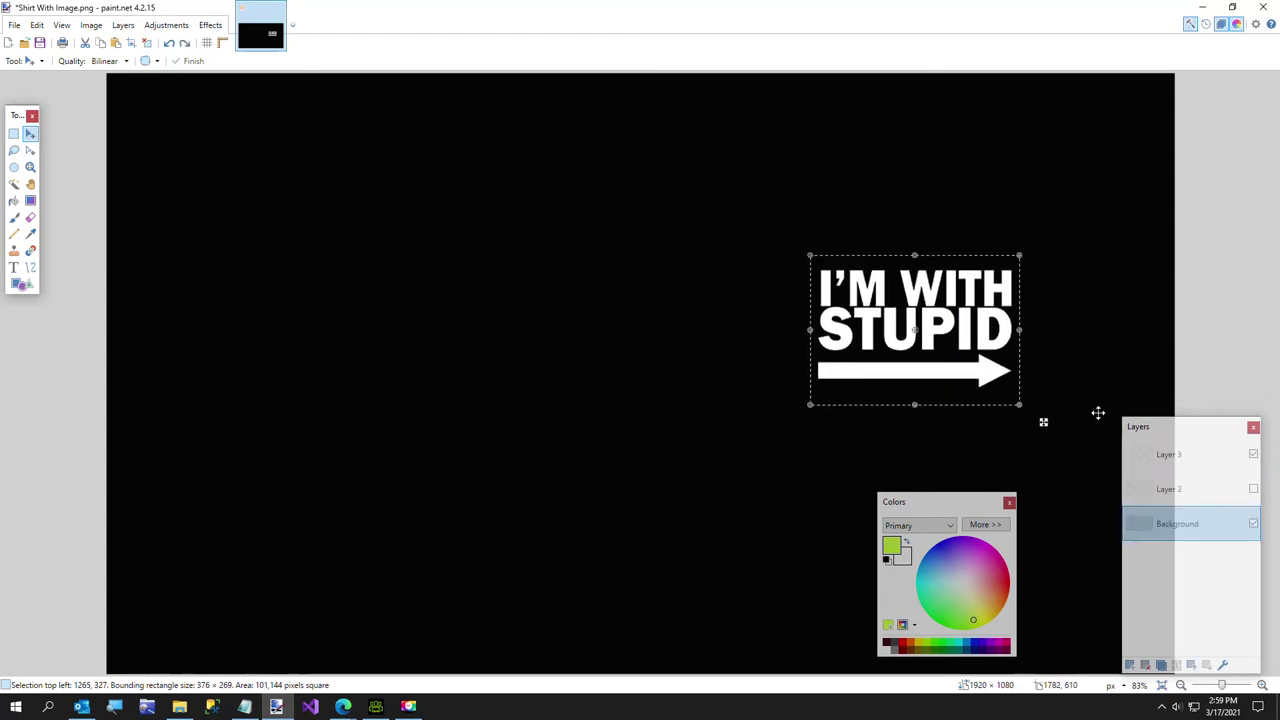
click(1170, 458)
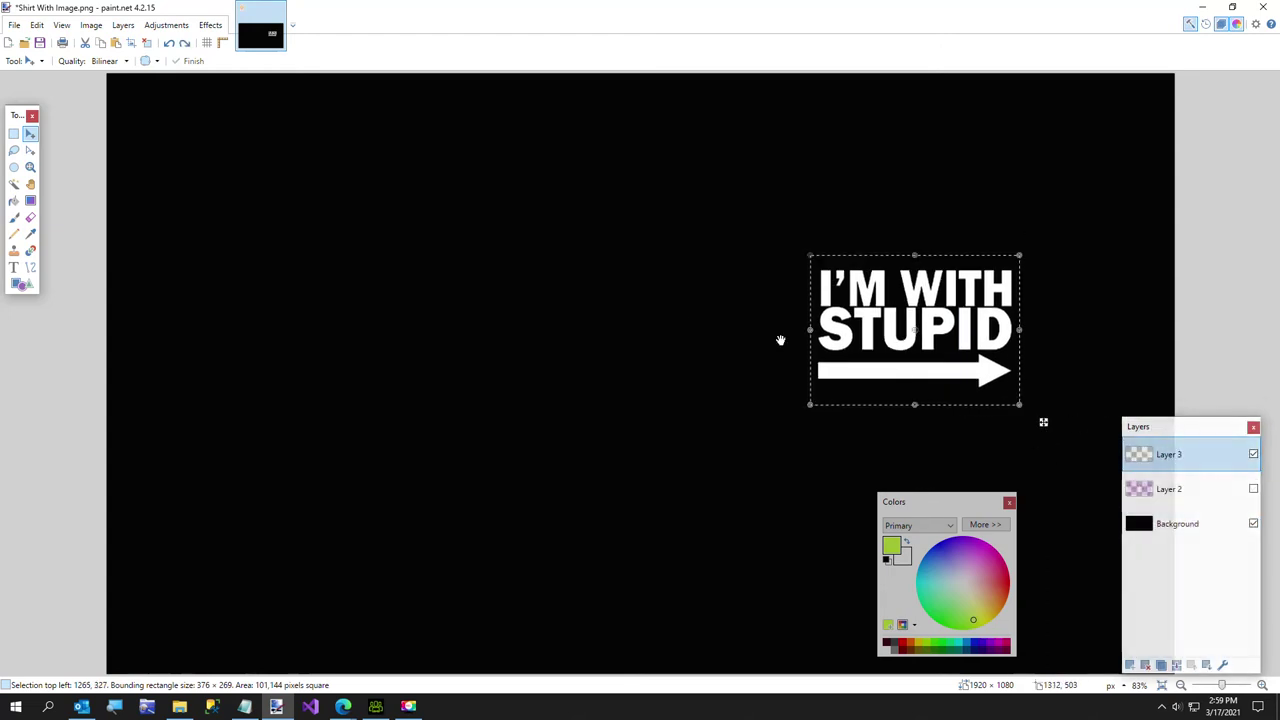
drag(1044, 425, 1041, 352)
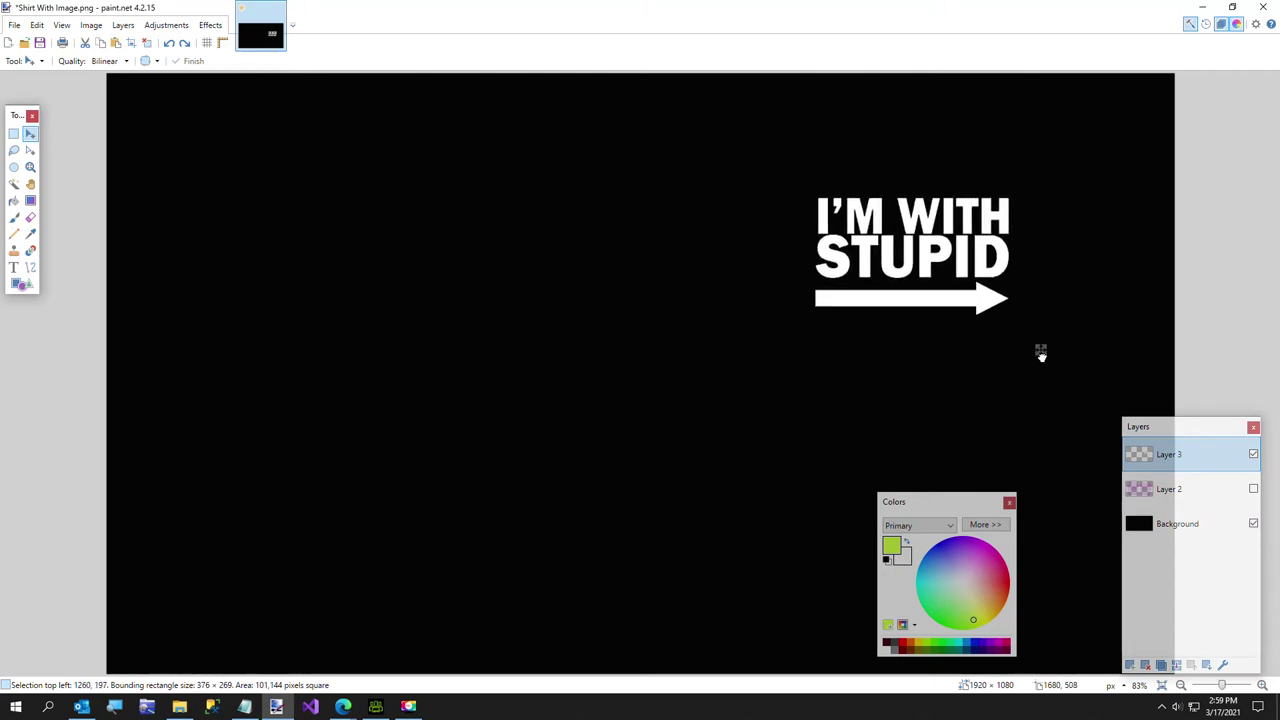
key(ctrl+d)
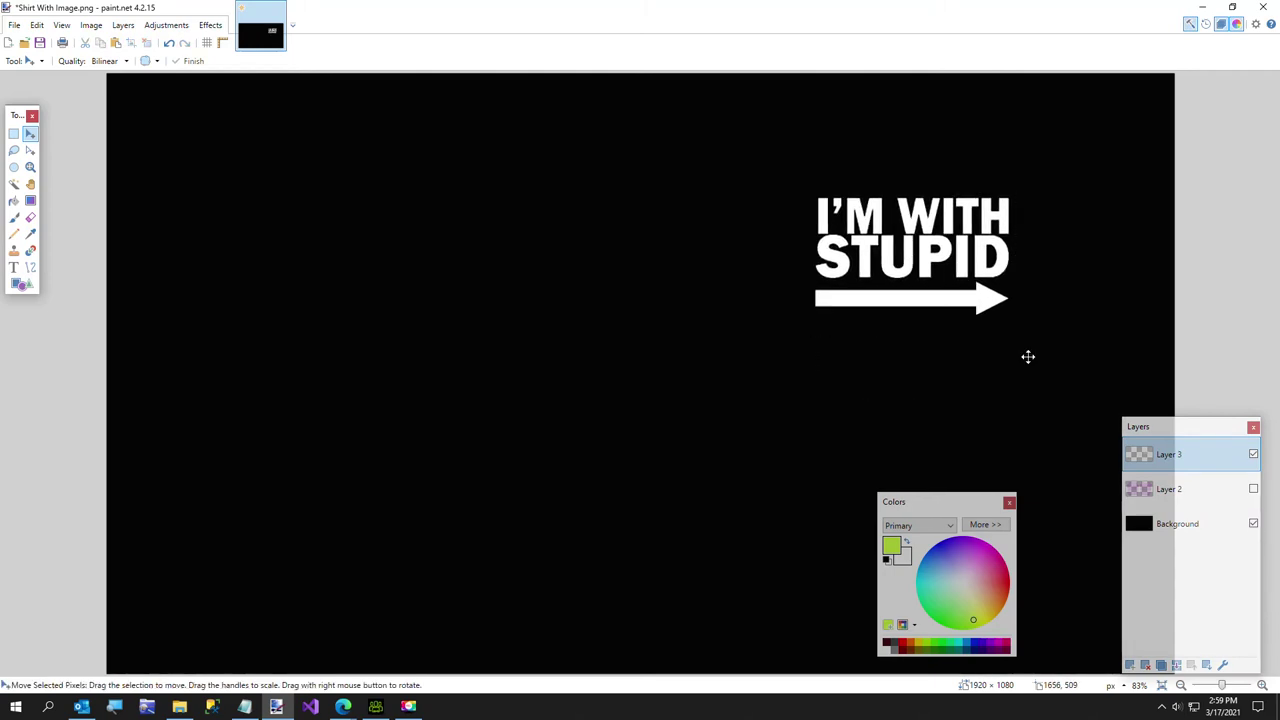
click(12, 28)
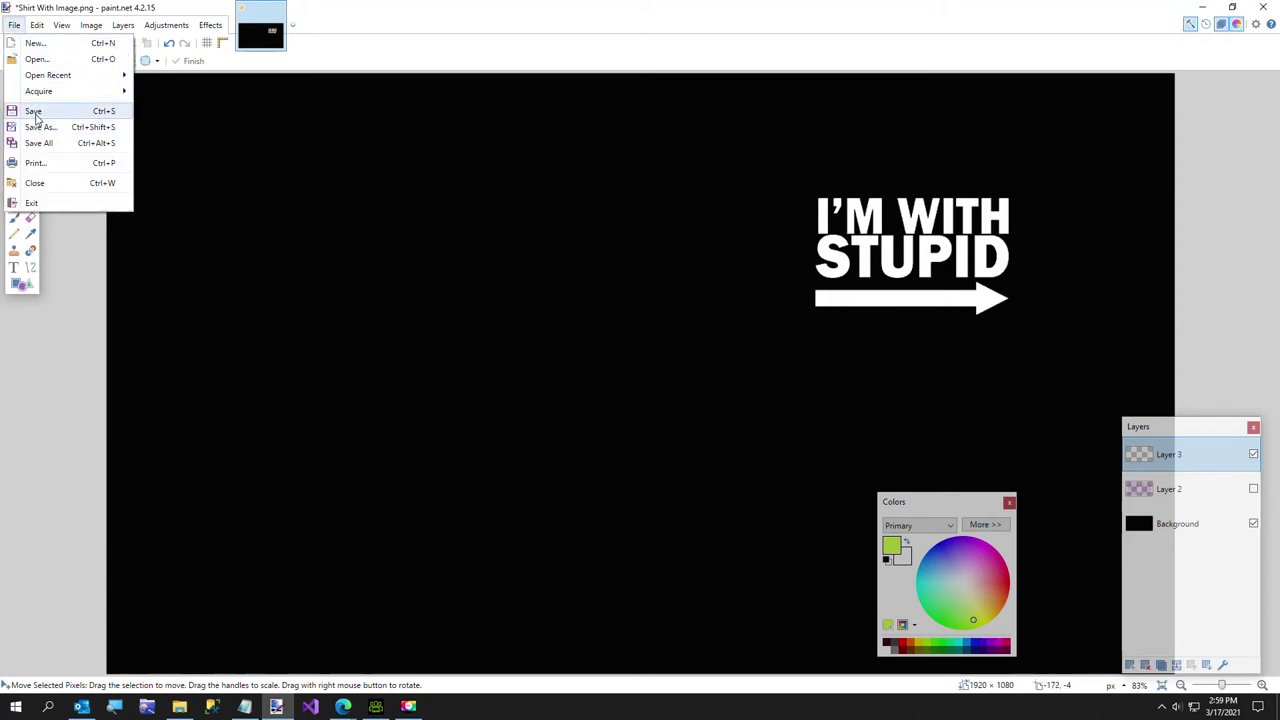
Step: Save as PNG over the existing Shirt With Image.png in Temp, flattened to one layer
click(37, 126)
click(173, 641)
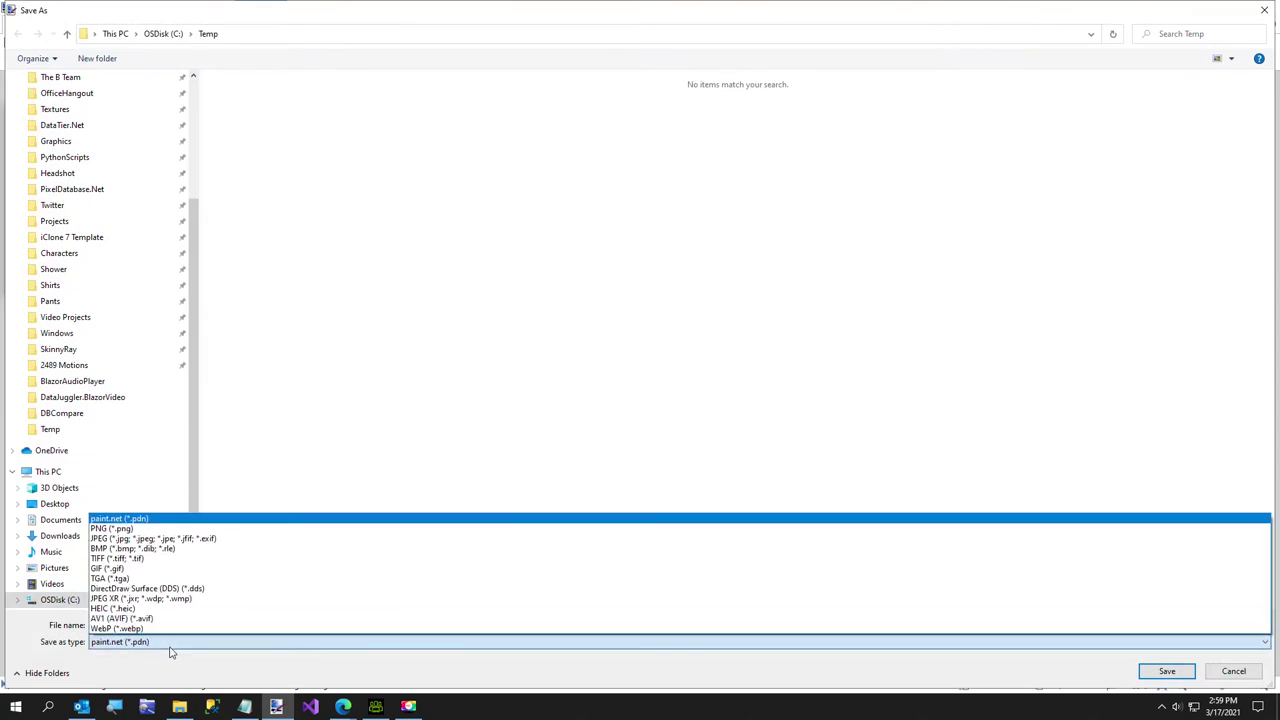
click(134, 528)
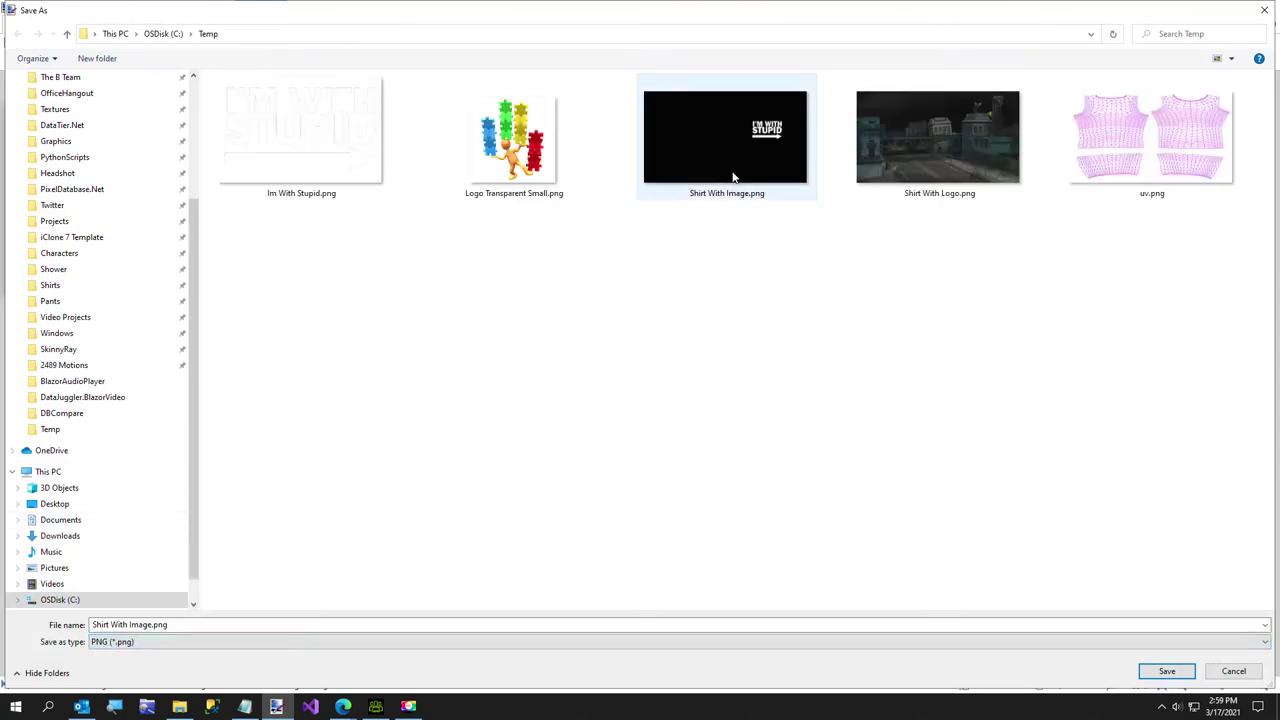
click(1166, 671)
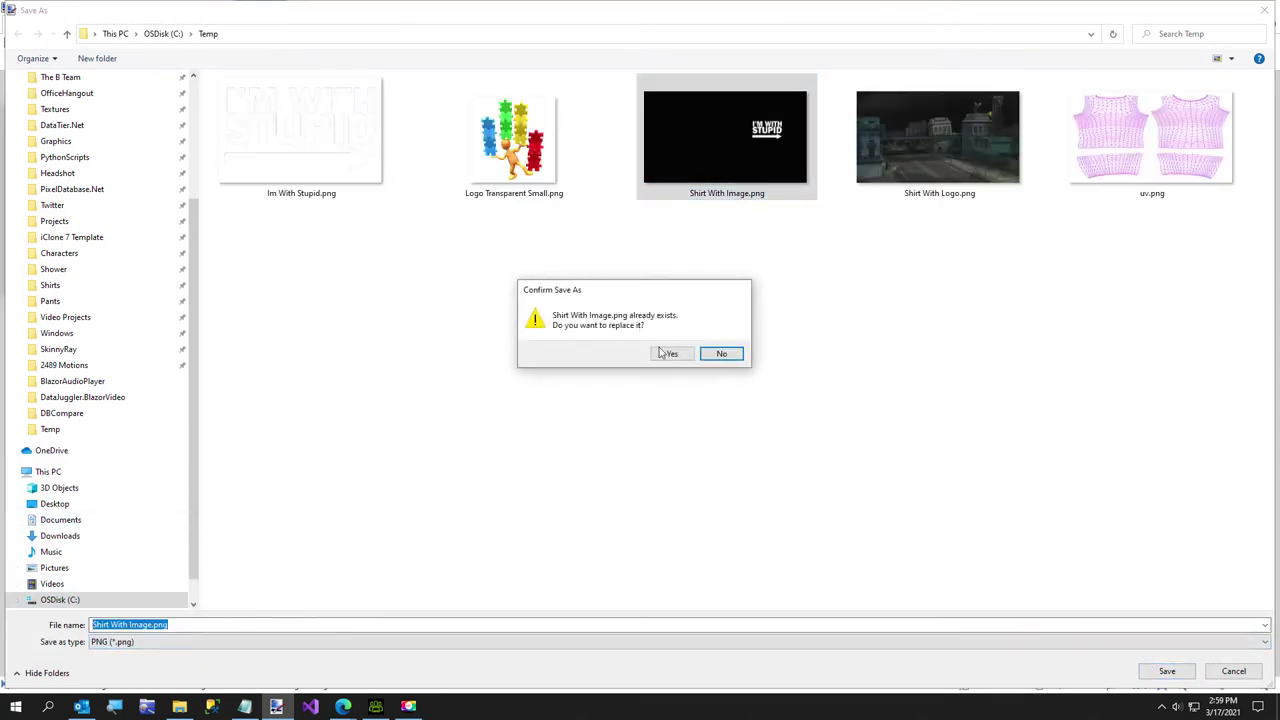
click(661, 353)
click(635, 463)
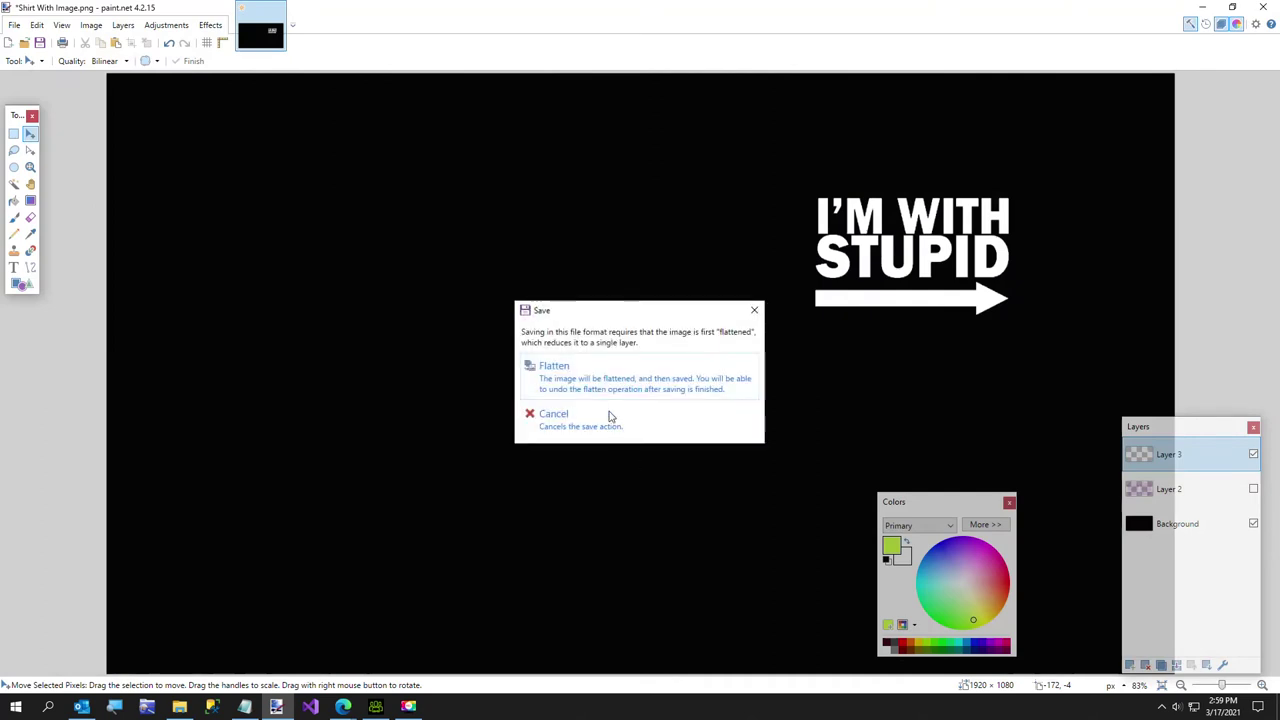
click(598, 384)
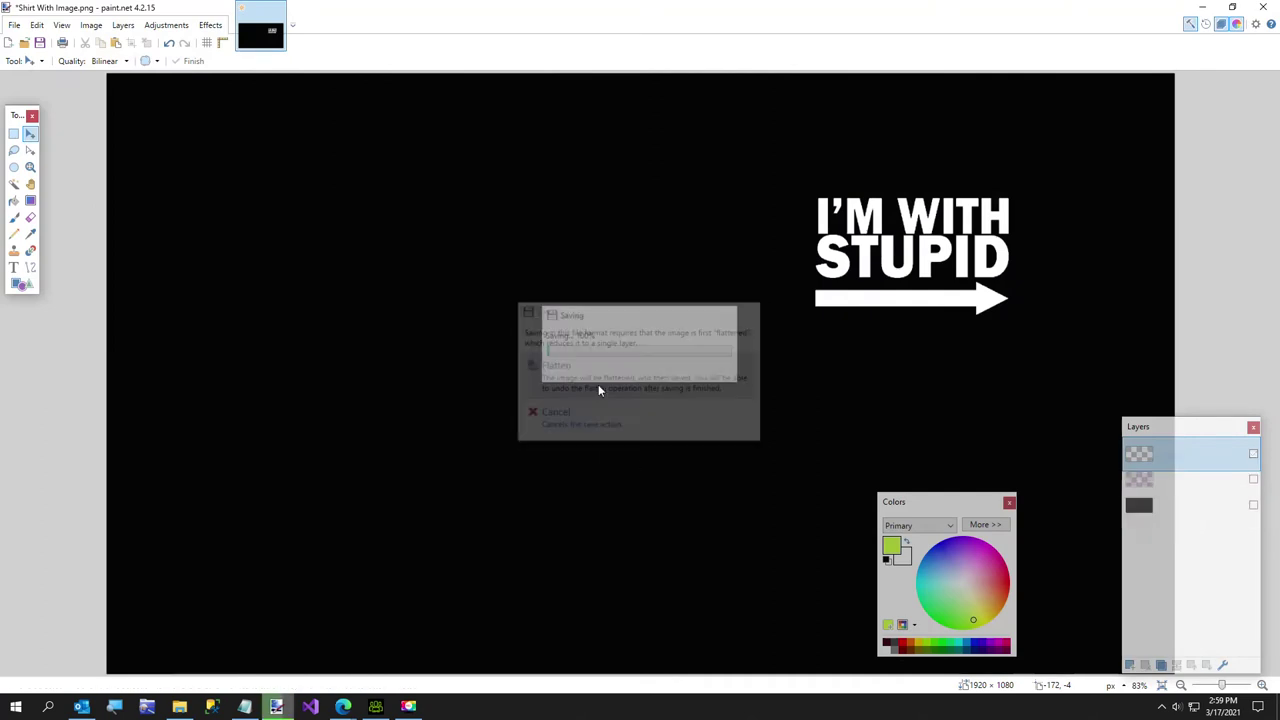
click(375, 706)
Step: Reload the updated Shirt With Image.png as the diffuse texture and orbit to the shirt's back
click(115, 201)
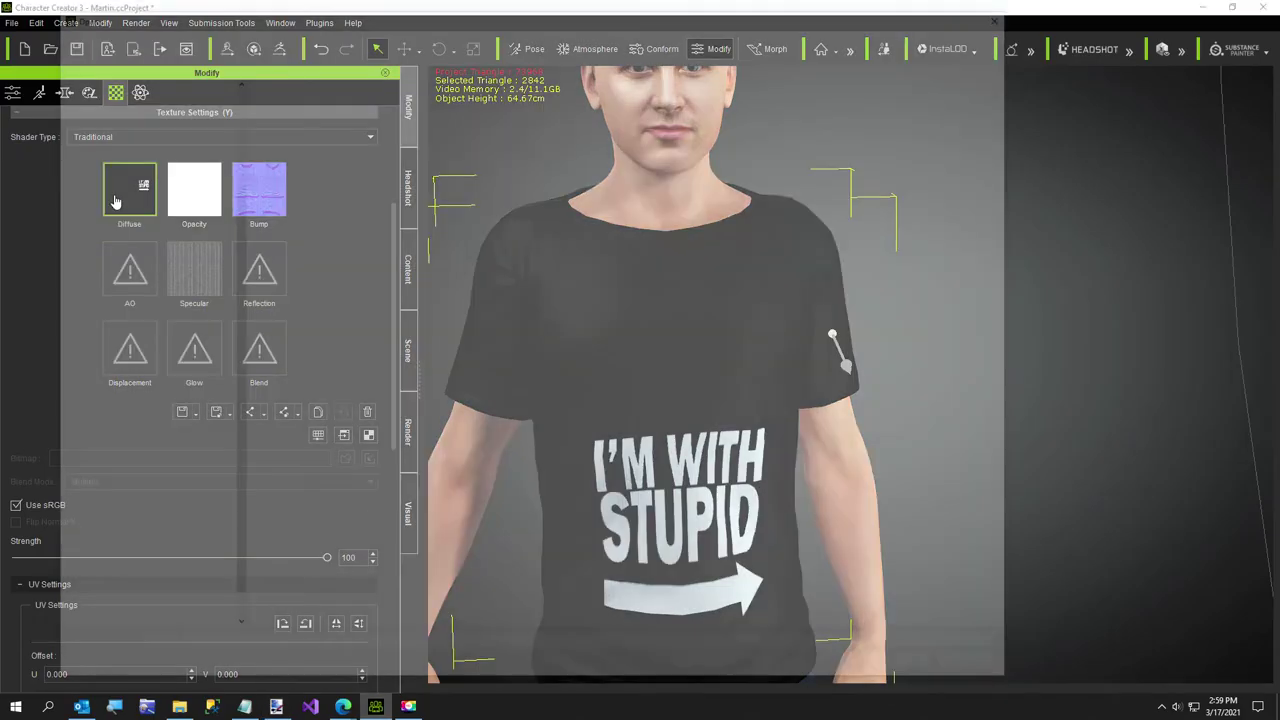
click(725, 206)
double_click(724, 206)
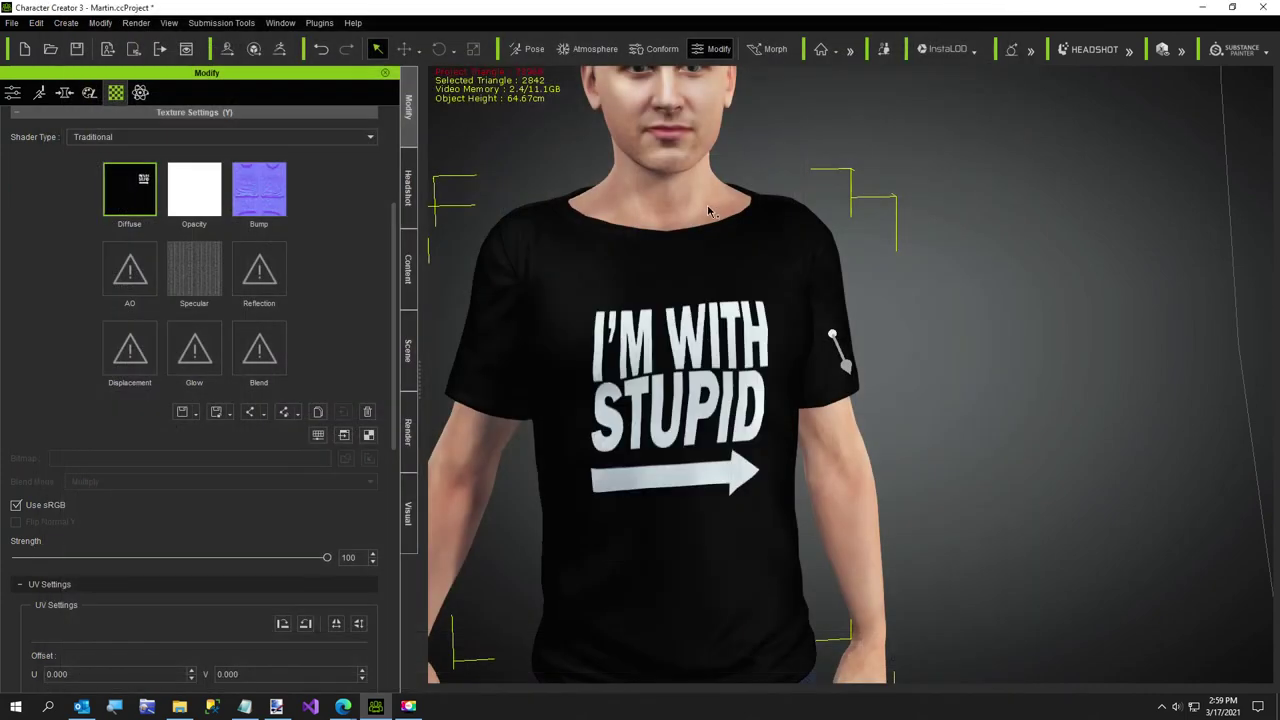
right_drag(806, 450, 380, 550)
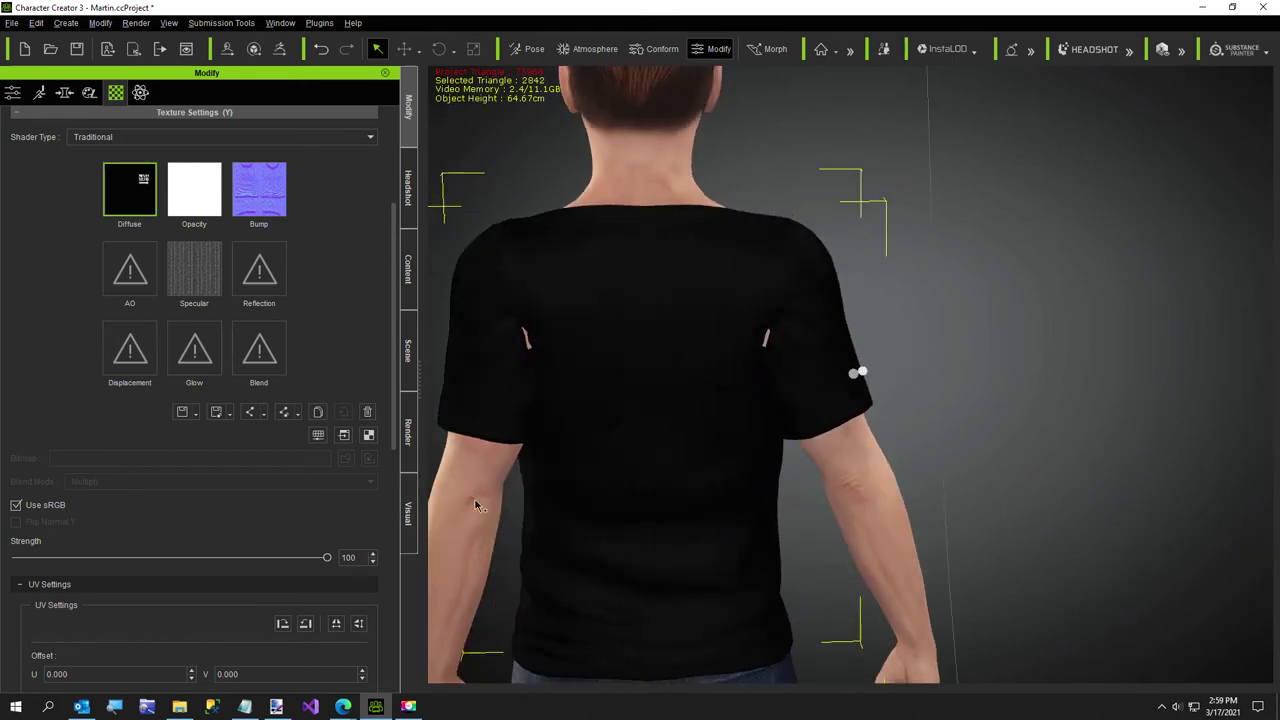
Step: Select the shirt, set its Conform Increase Size to 0.15 and run Calculate Collision
click(596, 406)
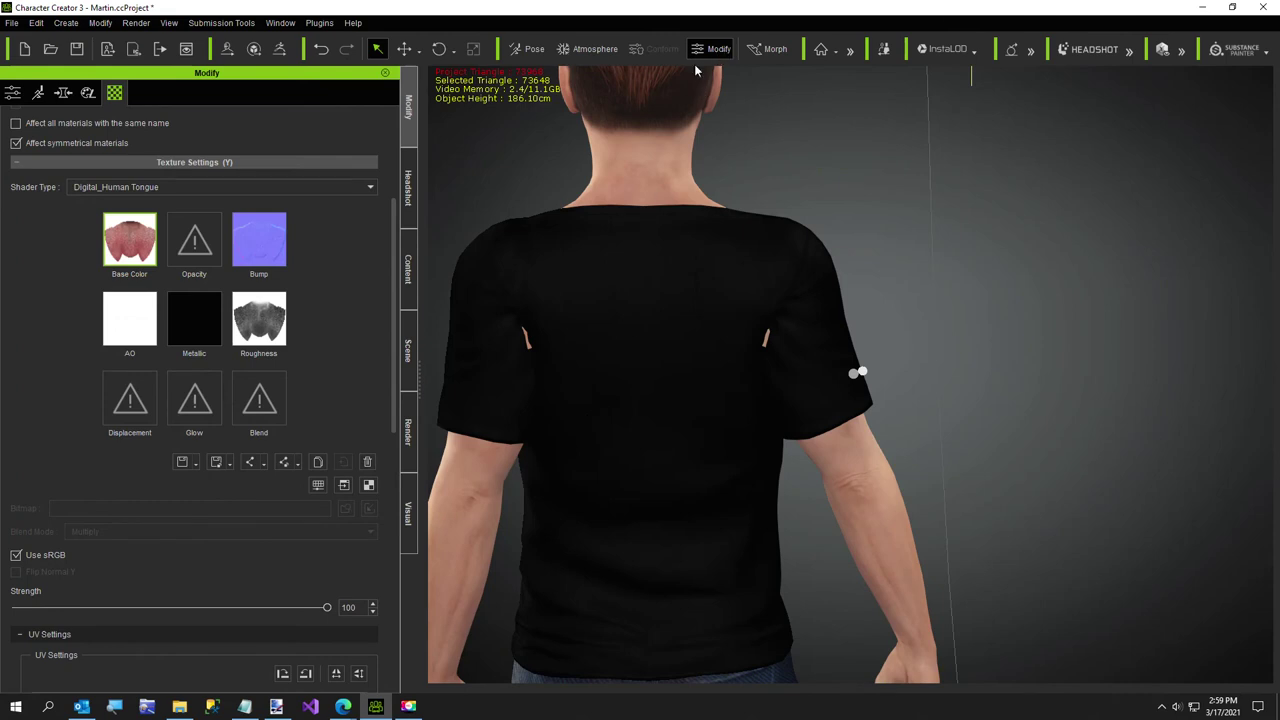
click(631, 320)
click(655, 48)
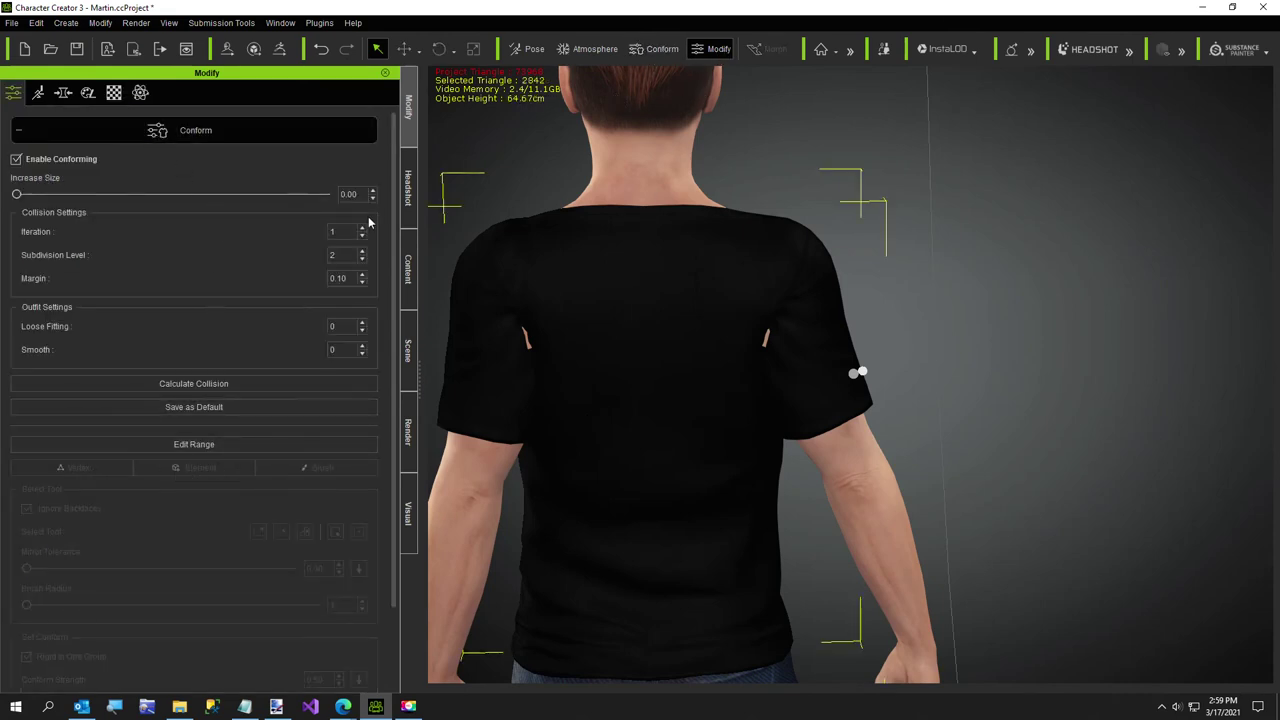
click(375, 194)
click(232, 385)
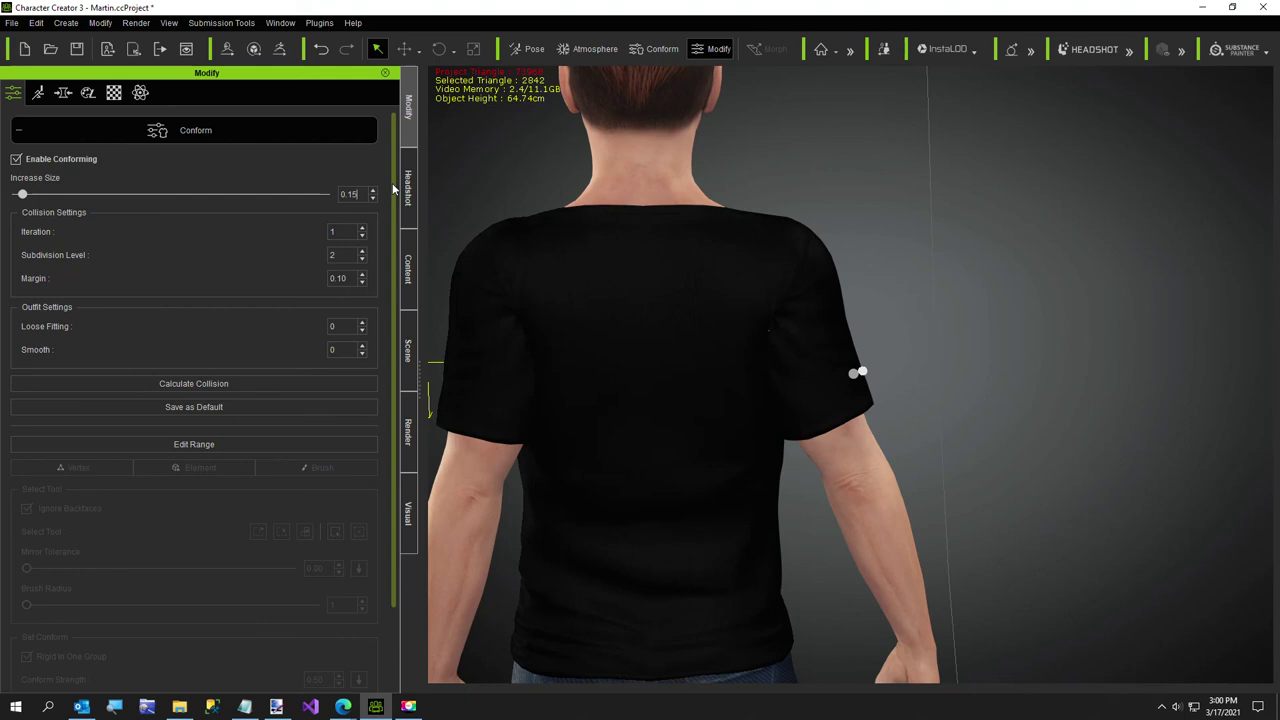
click(253, 386)
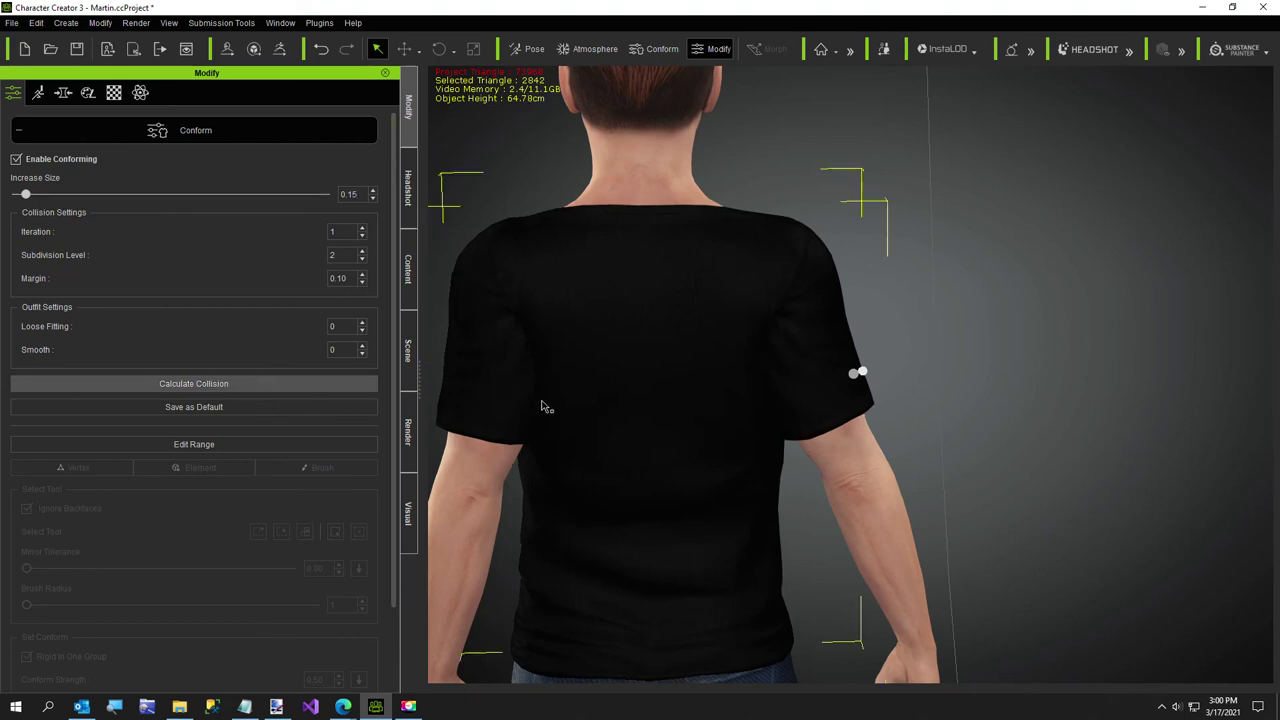
Step: Orbit the camera round to the character's front to view the I'M WITH STUPID chest print
right_drag(586, 429, 726, 626)
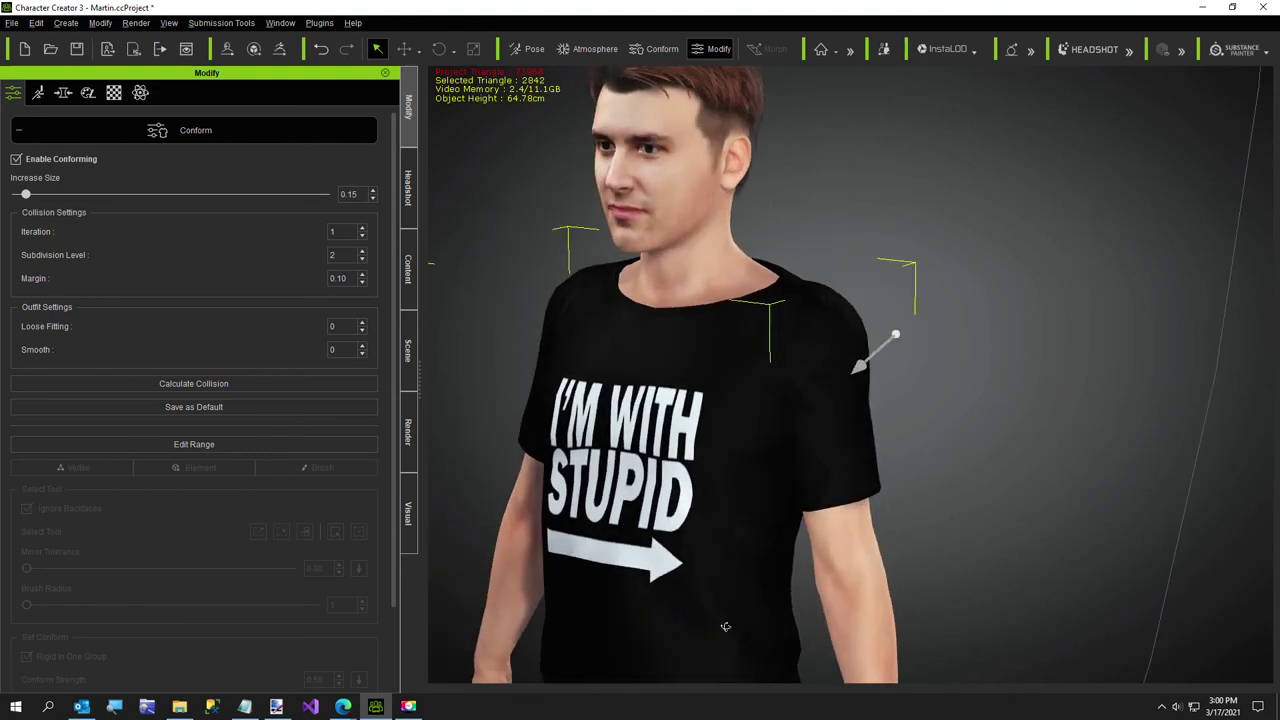